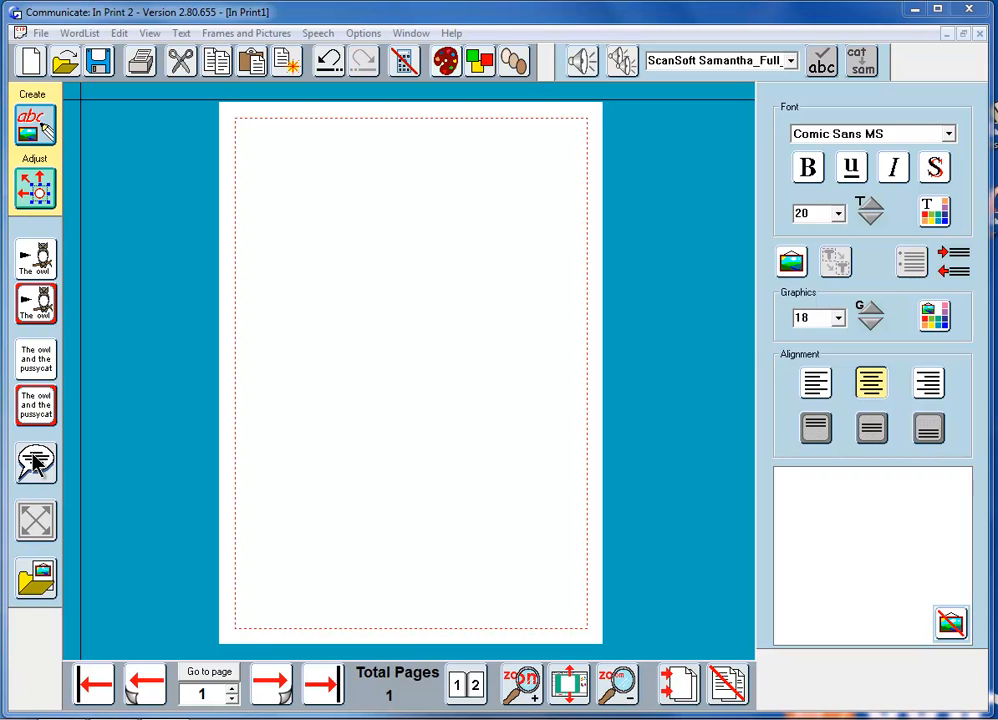
- Insert the photo of the boy in the purple top at the page's left margin and enlarge it to about 40% of the page width
{"action": "left_click", "coordinate": [37, 580]}
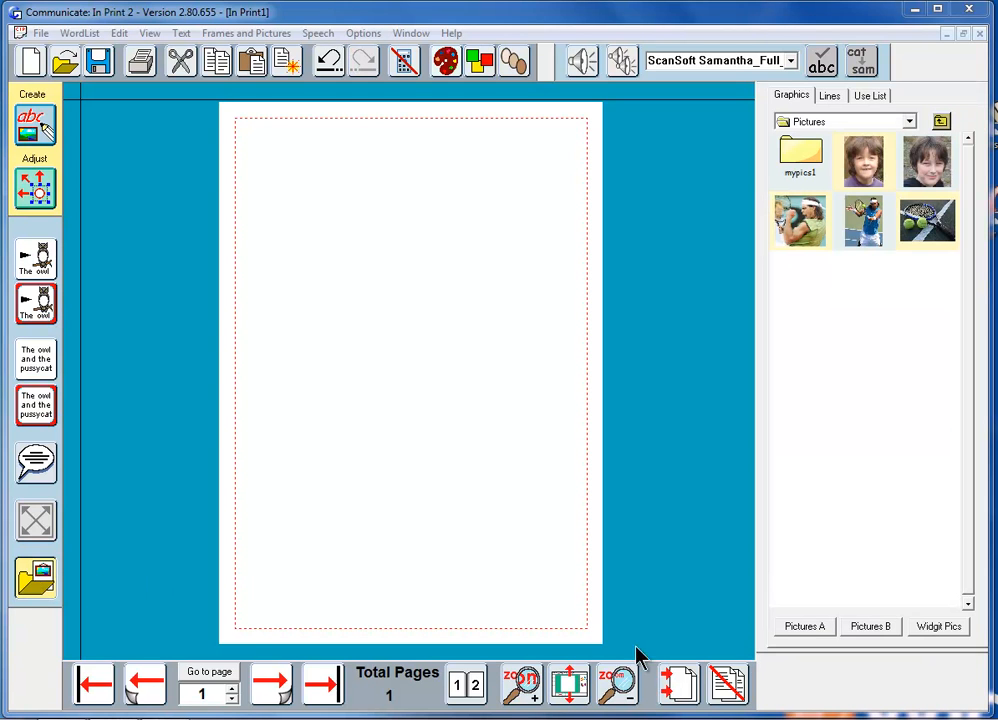
{"action": "left_click", "coordinate": [874, 162]}
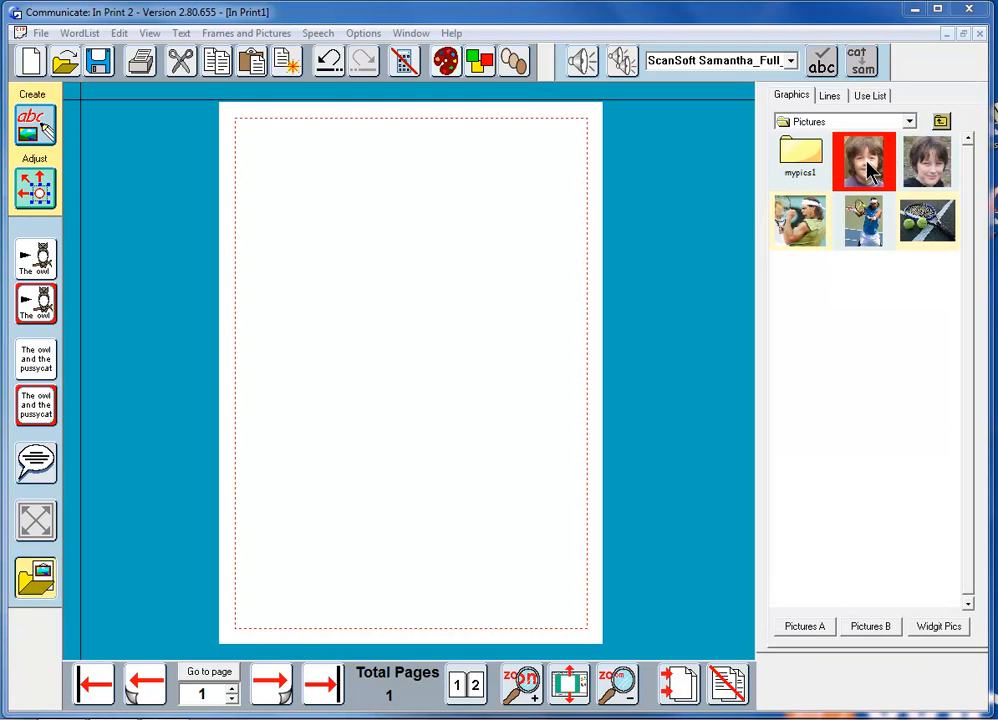
{"action": "left_click", "coordinate": [252, 408]}
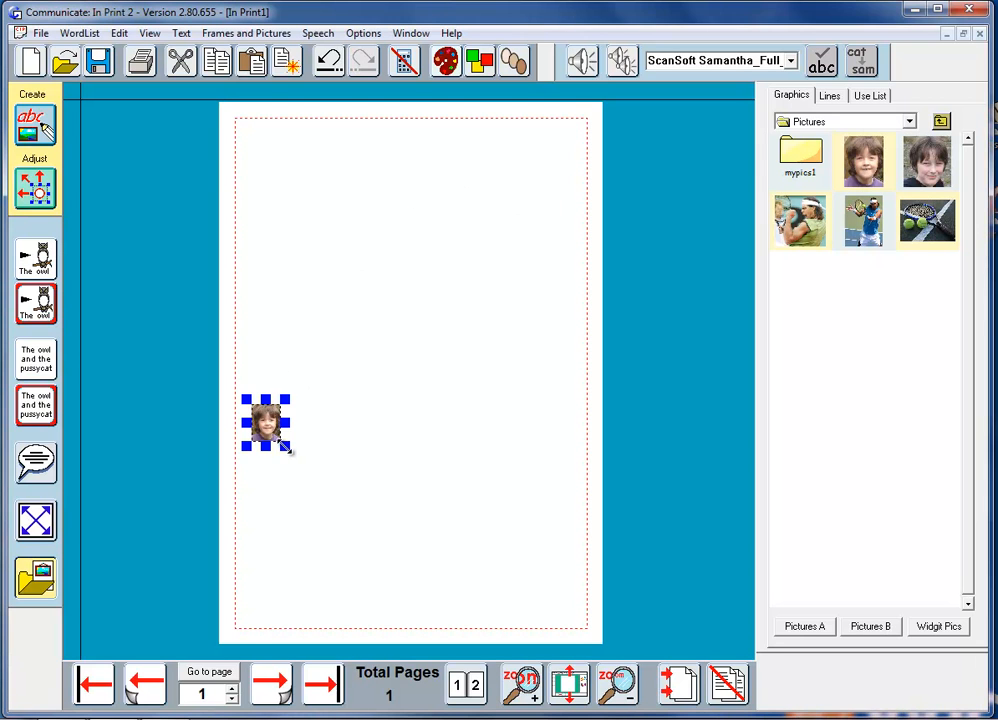
{"action": "left_click_drag", "start_coordinate": [287, 451], "coordinate": [401, 590]}
{"action": "left_click_drag", "start_coordinate": [343, 508], "coordinate": [328, 459]}
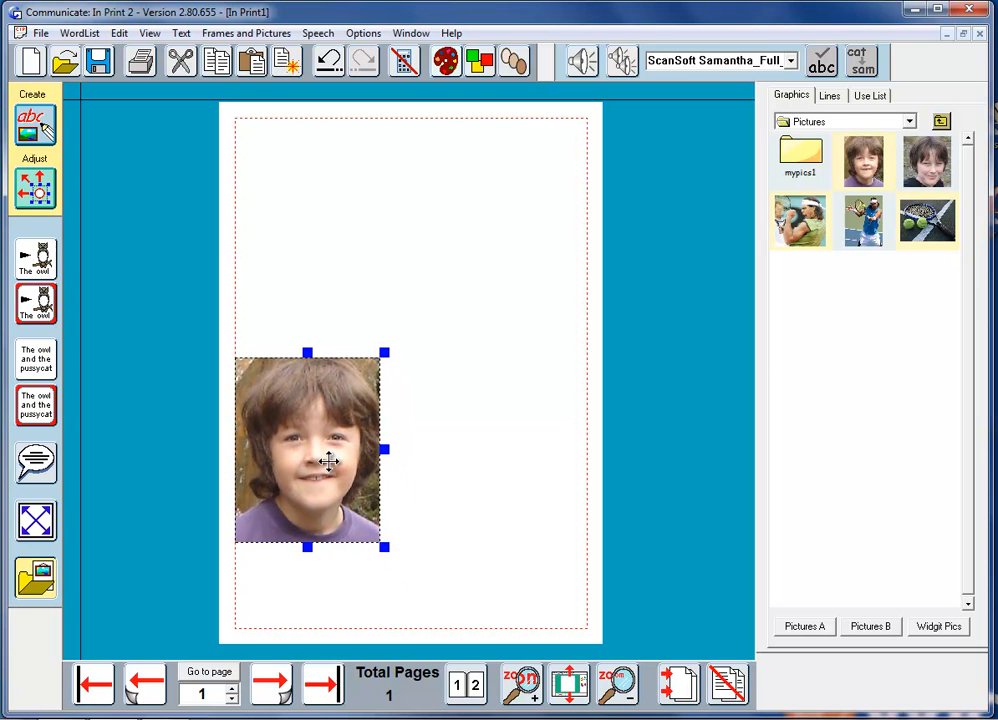
{"action": "left_click_drag", "start_coordinate": [386, 546], "coordinate": [397, 562]}
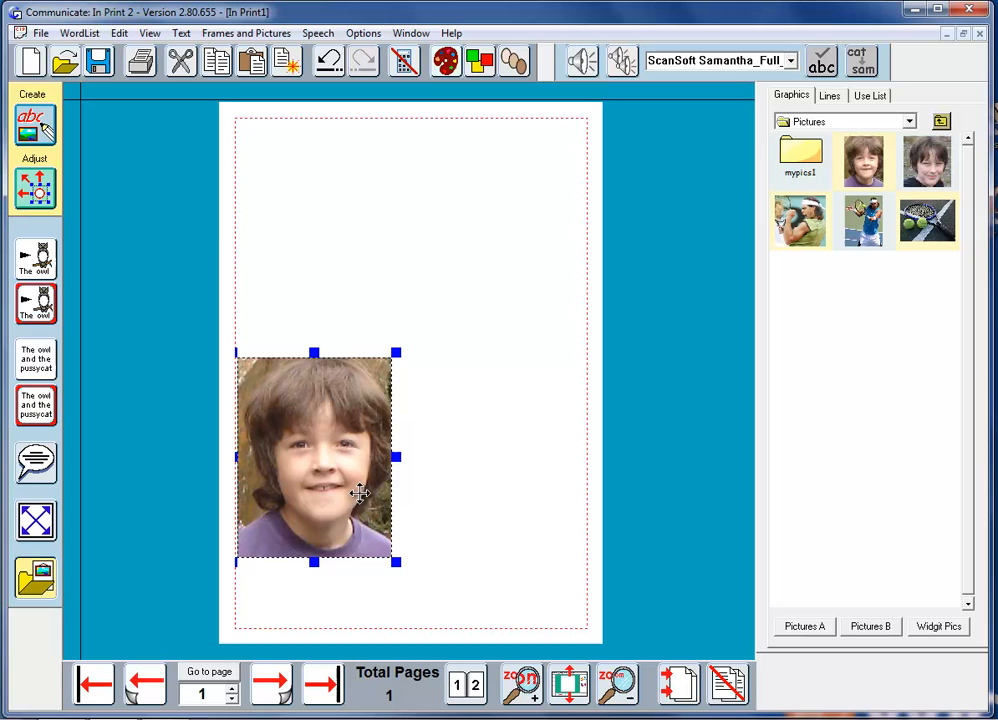
{"action": "left_click", "coordinate": [472, 515]}
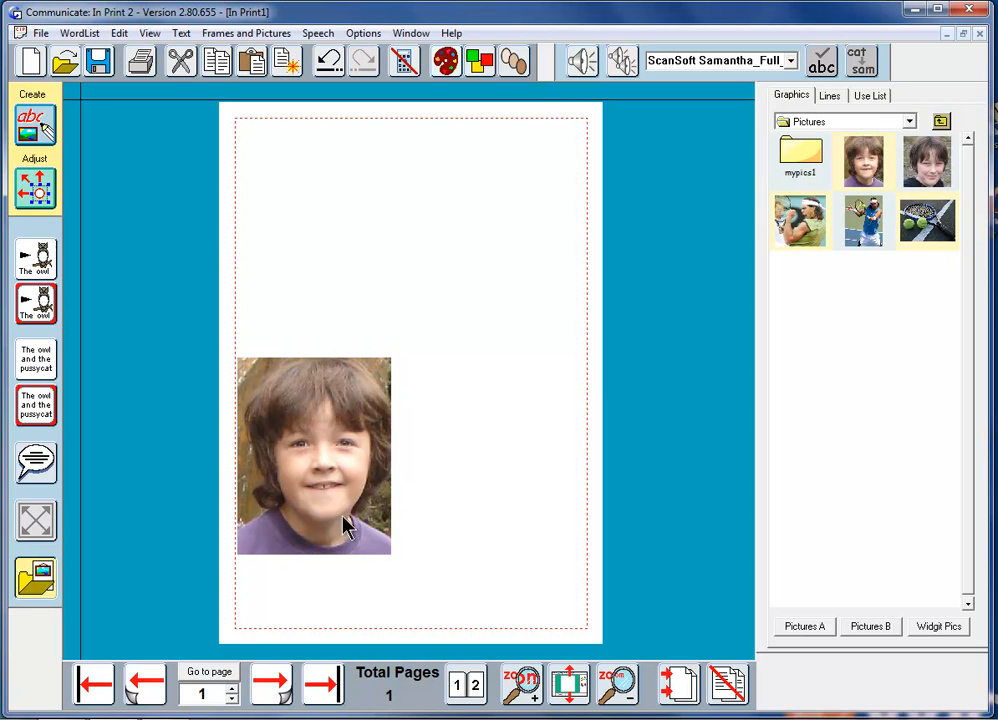
{"action": "left_click", "coordinate": [40, 580]}
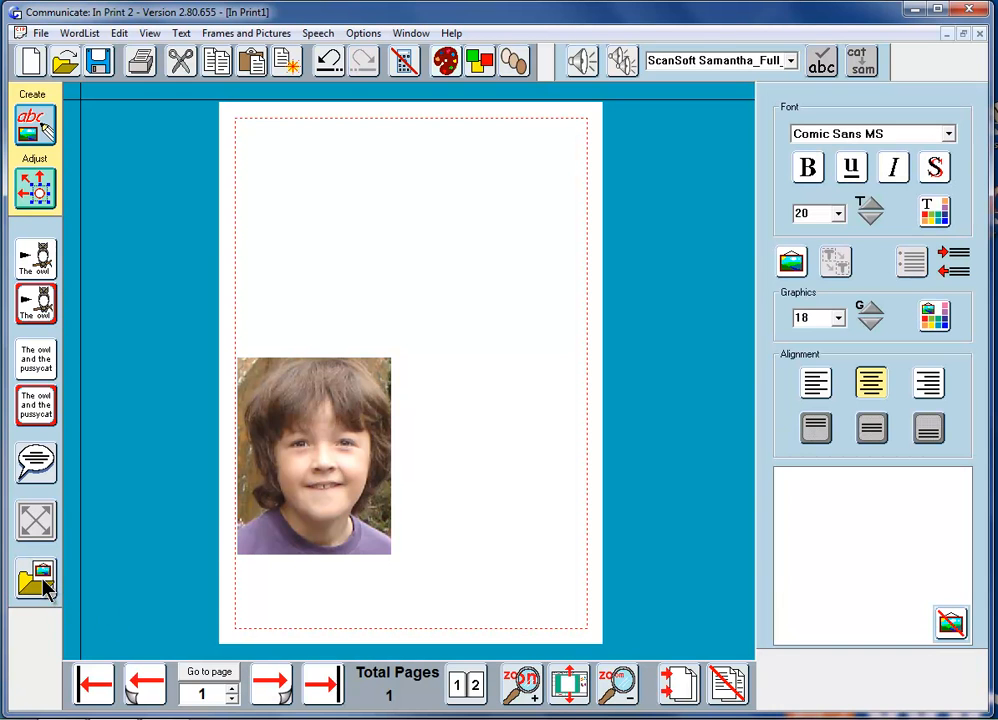
- Add an oval Speak bubble with an upper-right tail above the photo and enlarge it to about half the page width
{"action": "left_click", "coordinate": [37, 465]}
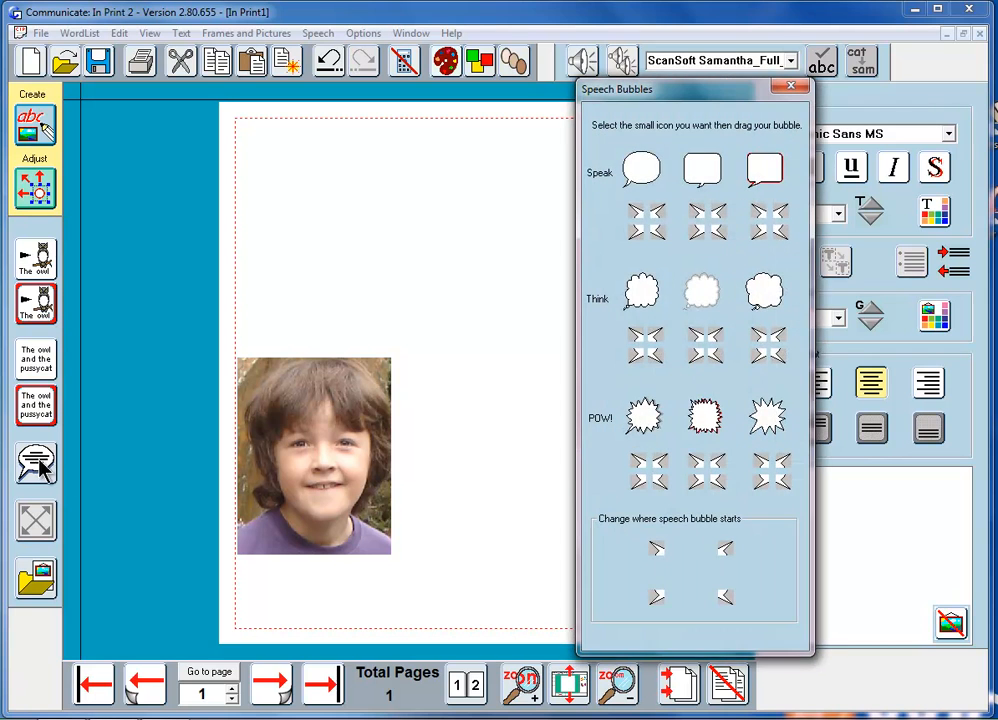
{"action": "left_click_drag", "start_coordinate": [708, 93], "coordinate": [820, 88]}
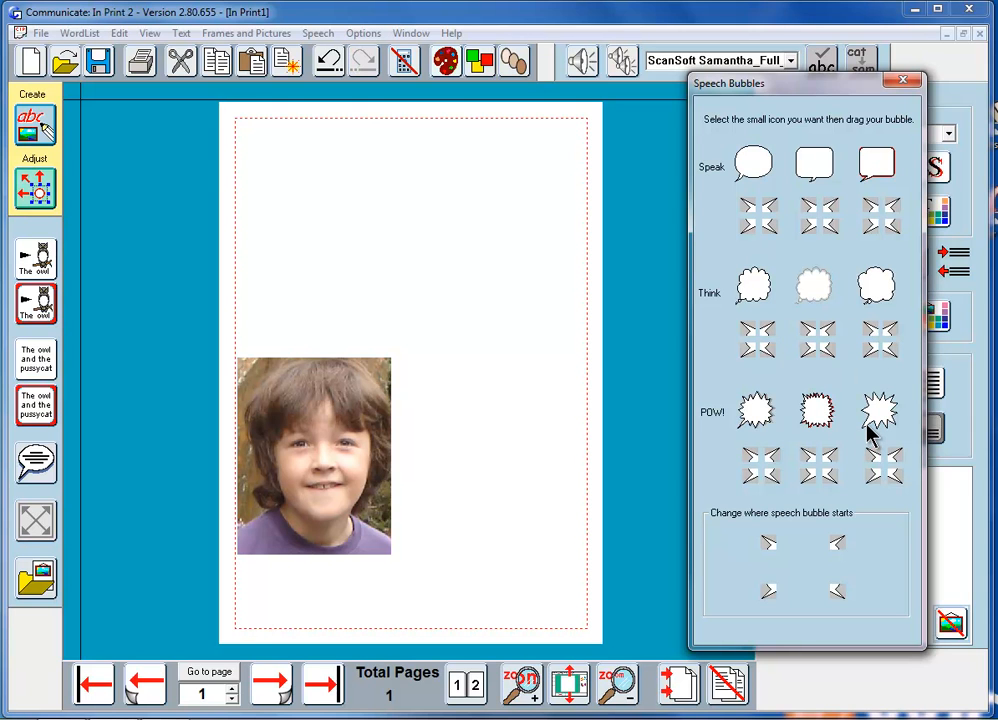
{"action": "left_click", "coordinate": [771, 204]}
{"action": "left_click", "coordinate": [449, 278]}
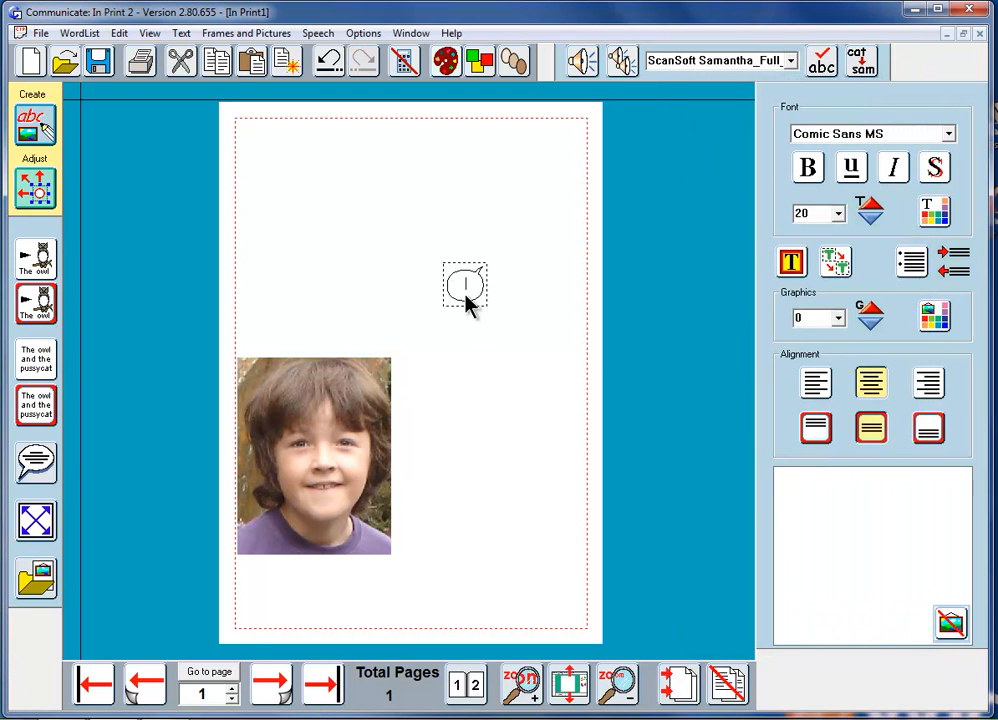
{"action": "left_click", "coordinate": [463, 290]}
{"action": "left_click_drag", "start_coordinate": [487, 306], "coordinate": [557, 397]}
{"action": "left_click_drag", "start_coordinate": [440, 261], "coordinate": [356, 208]}
{"action": "left_click_drag", "start_coordinate": [448, 294], "coordinate": [439, 296]}
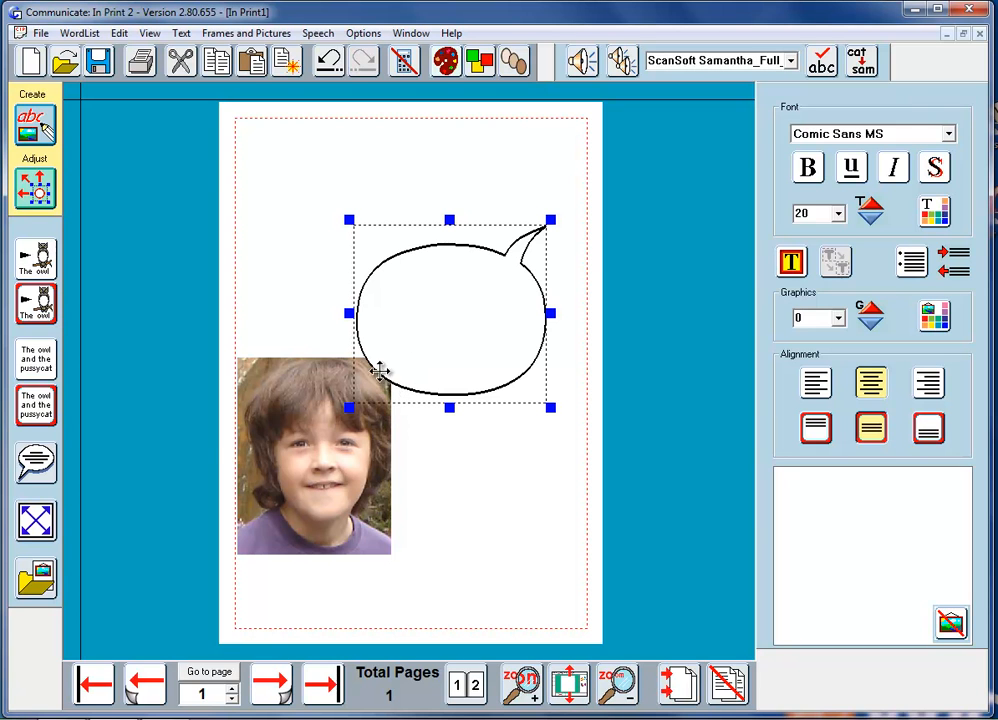
- Change where the speech bubble starts to its lower-left corner, trying the upper-left start first
{"action": "left_click", "coordinate": [44, 468]}
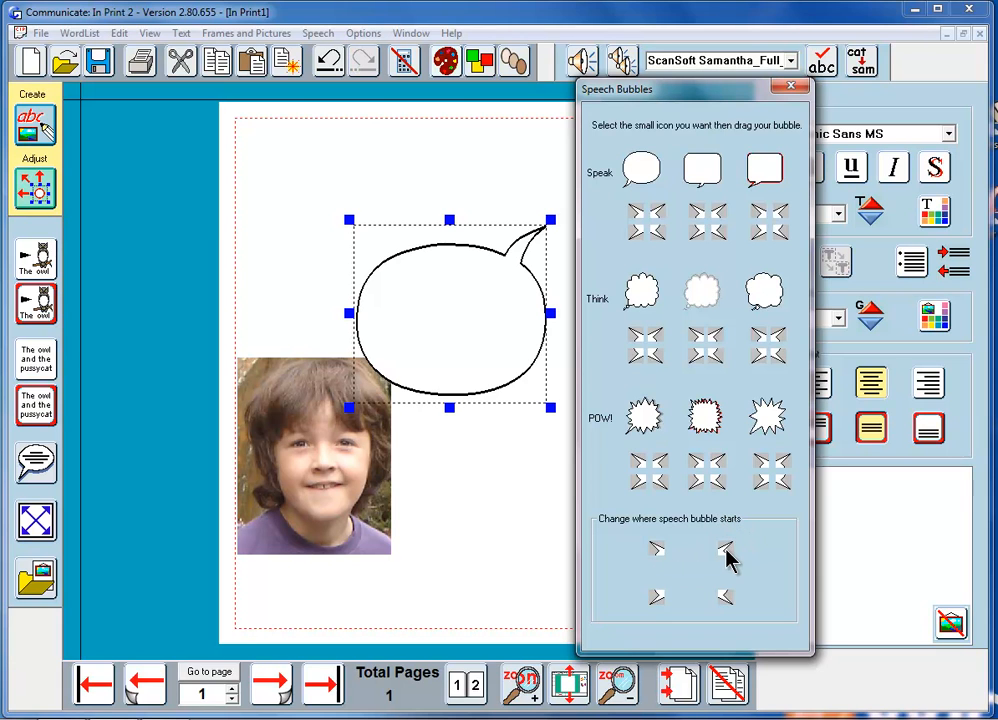
{"action": "left_click", "coordinate": [657, 550]}
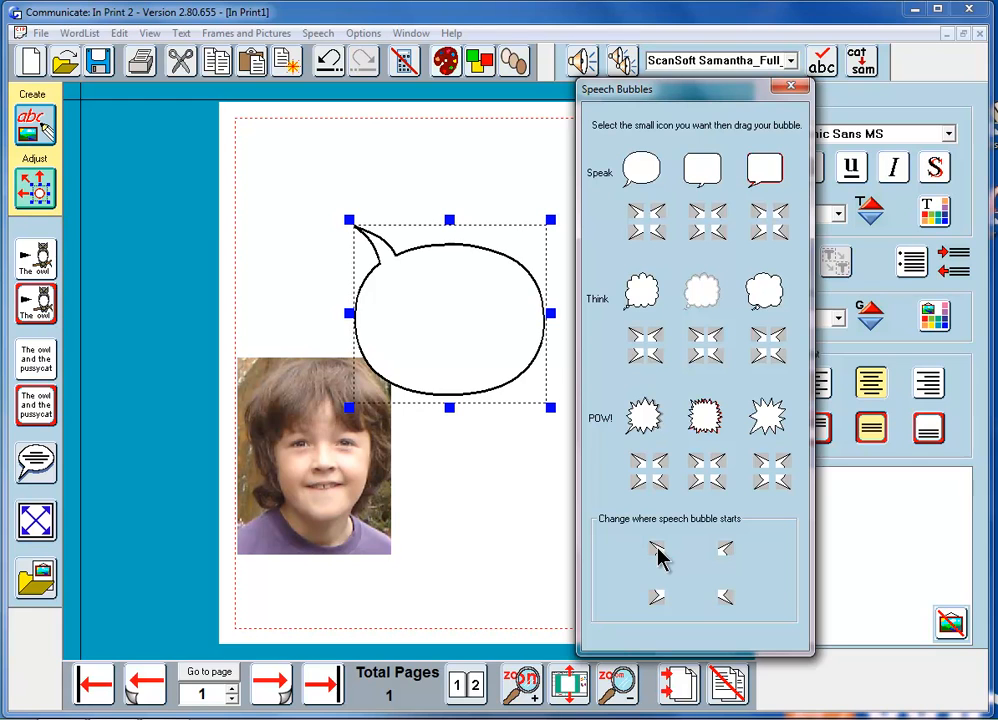
{"action": "left_click", "coordinate": [660, 600]}
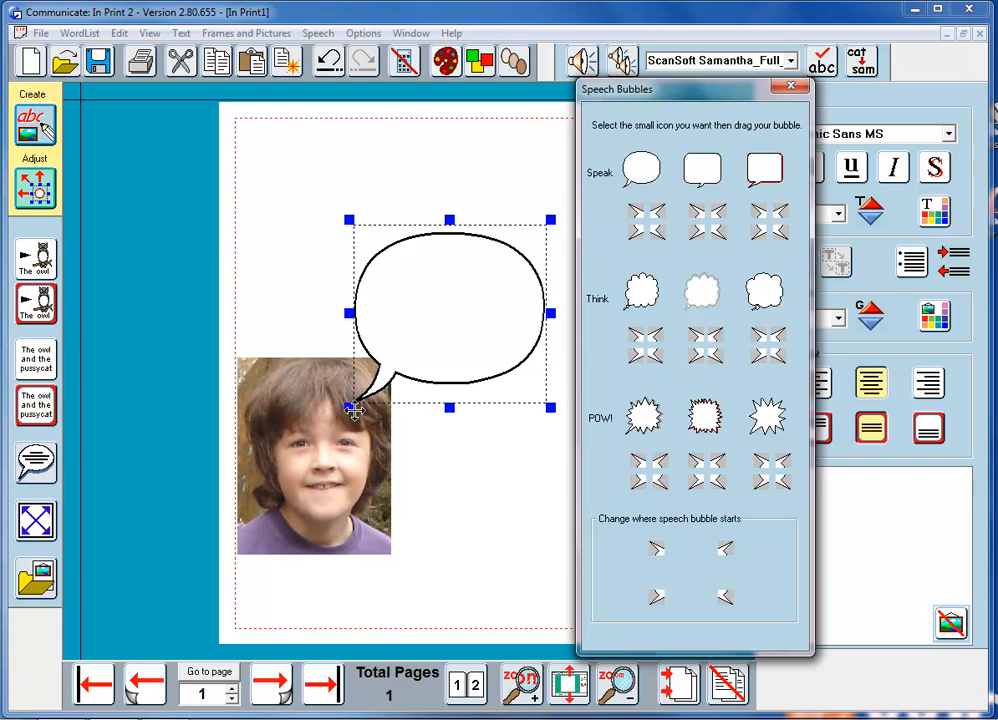
{"action": "left_click", "coordinate": [793, 89]}
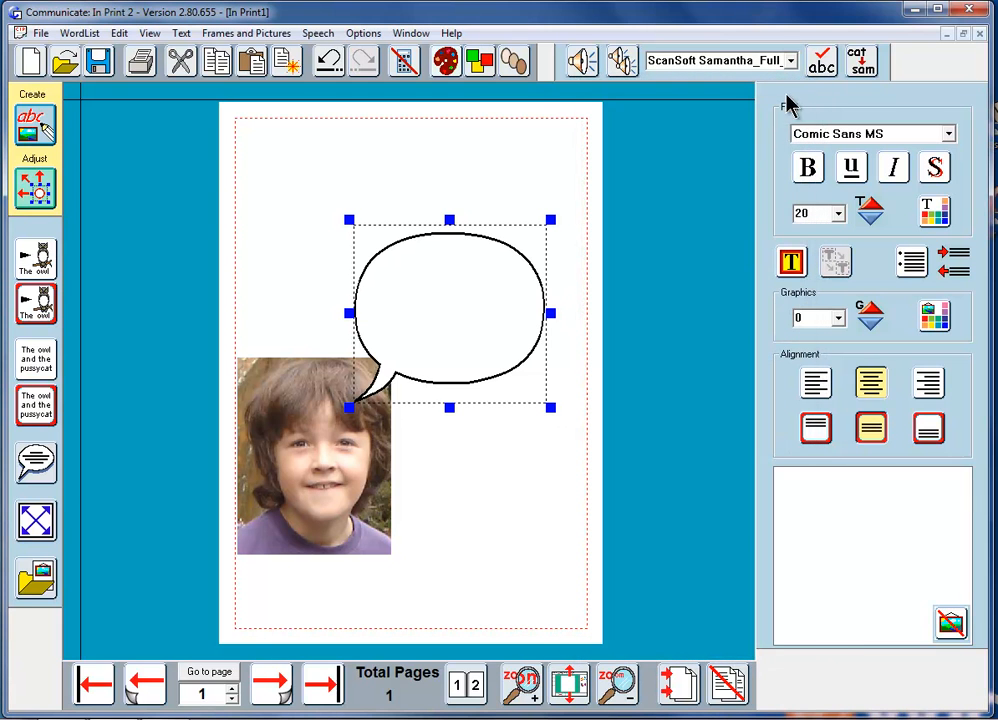
- Enter "I am the goalkeeper in the school football team." in the speech bubble and enlarge the text to fit
{"action": "left_click", "coordinate": [469, 315]}
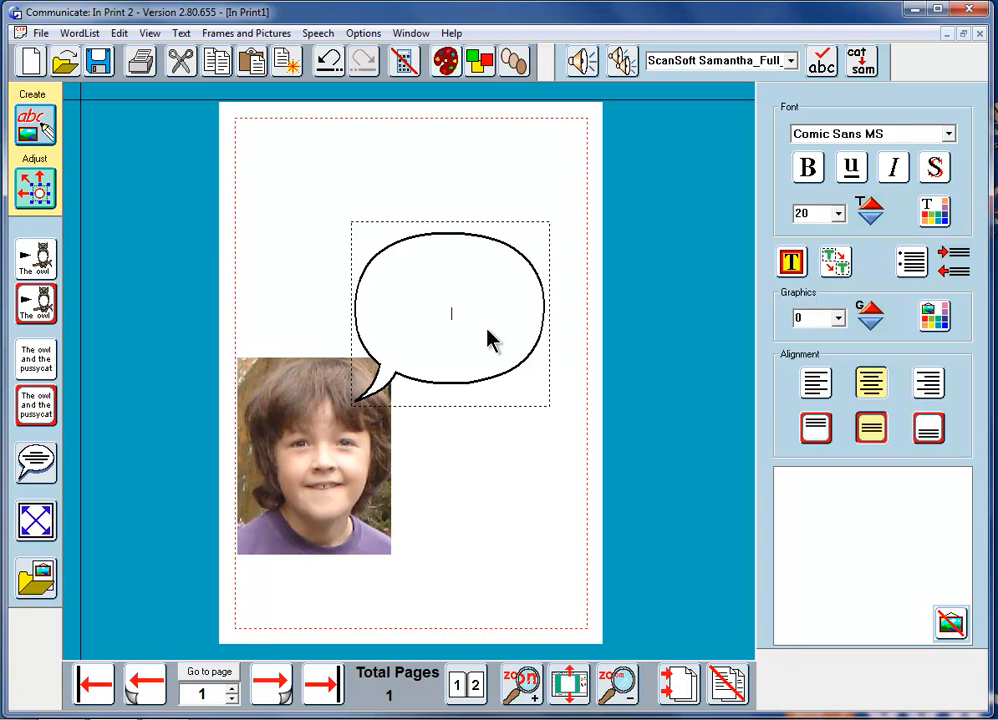
{"action": "type", "text": "I am the goalkeeper "}
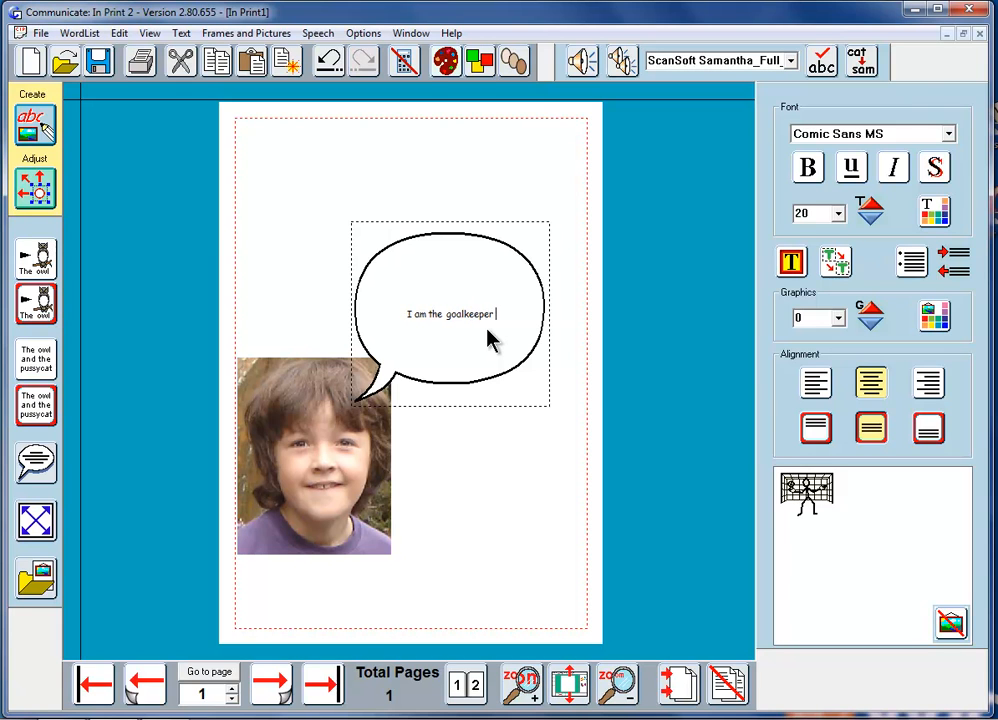
{"action": "type", "text": "in the s"}
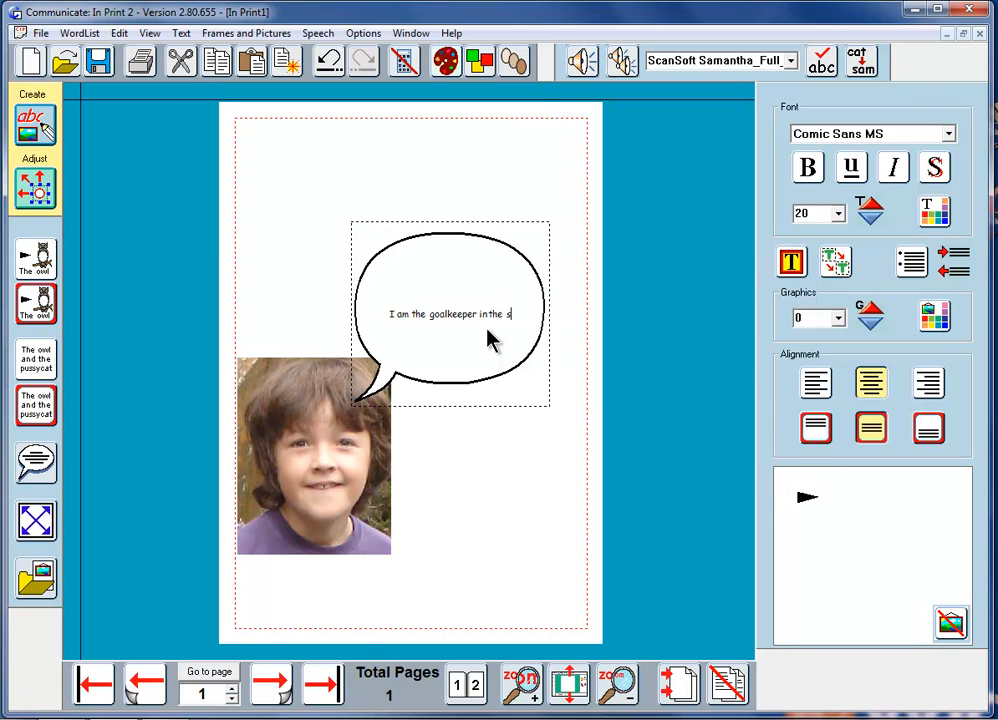
{"action": "type", "text": "chool "}
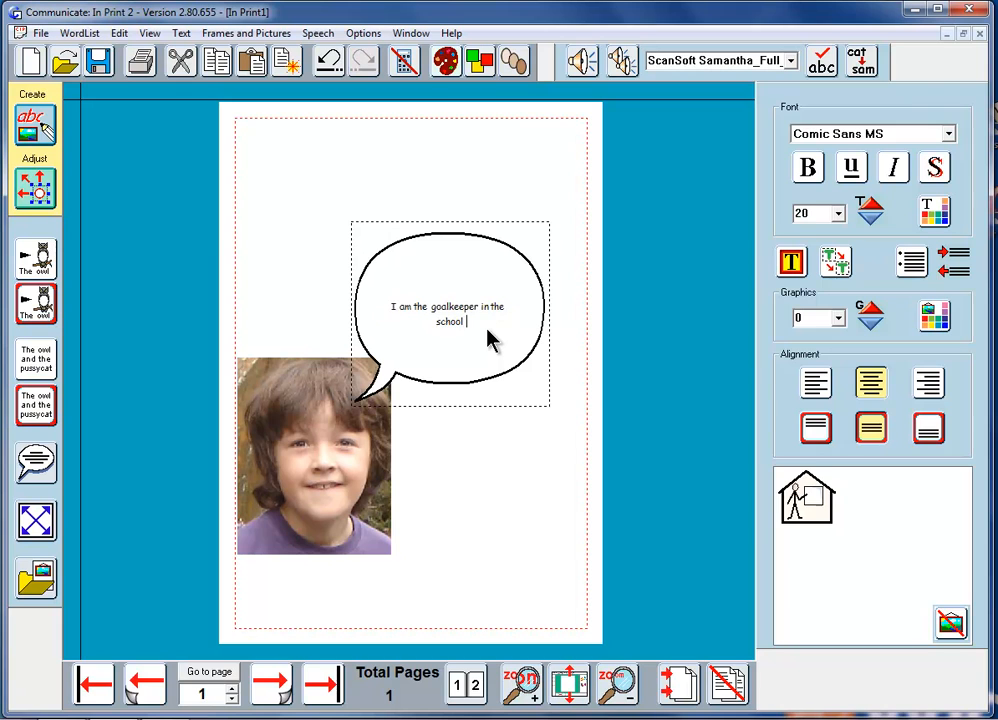
{"action": "type", "text": "football tea"}
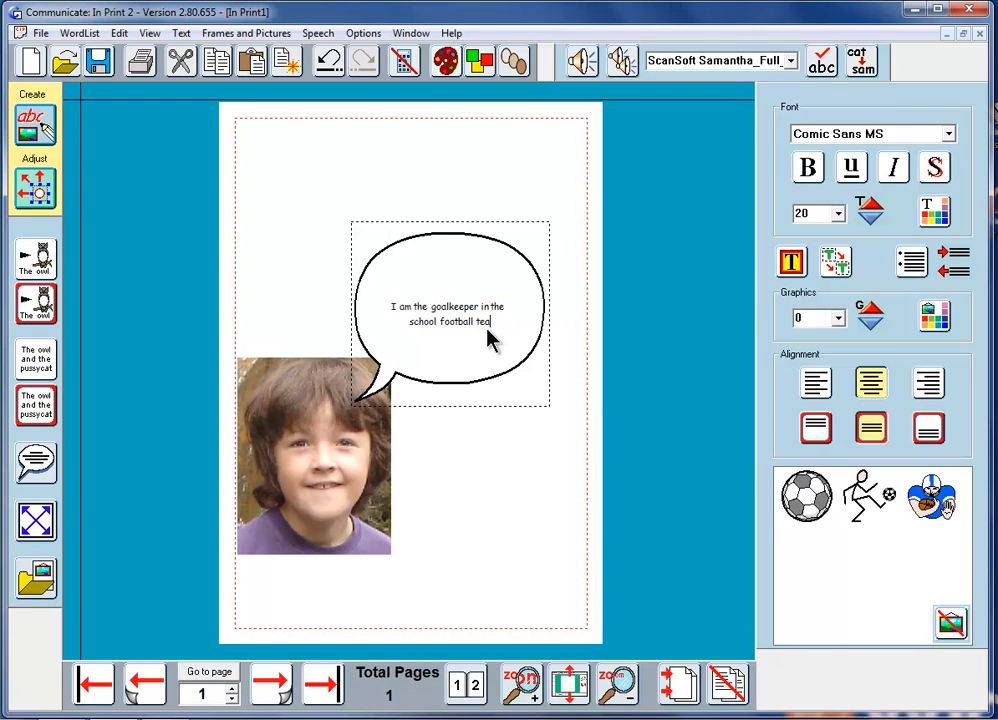
{"action": "type", "text": "m."}
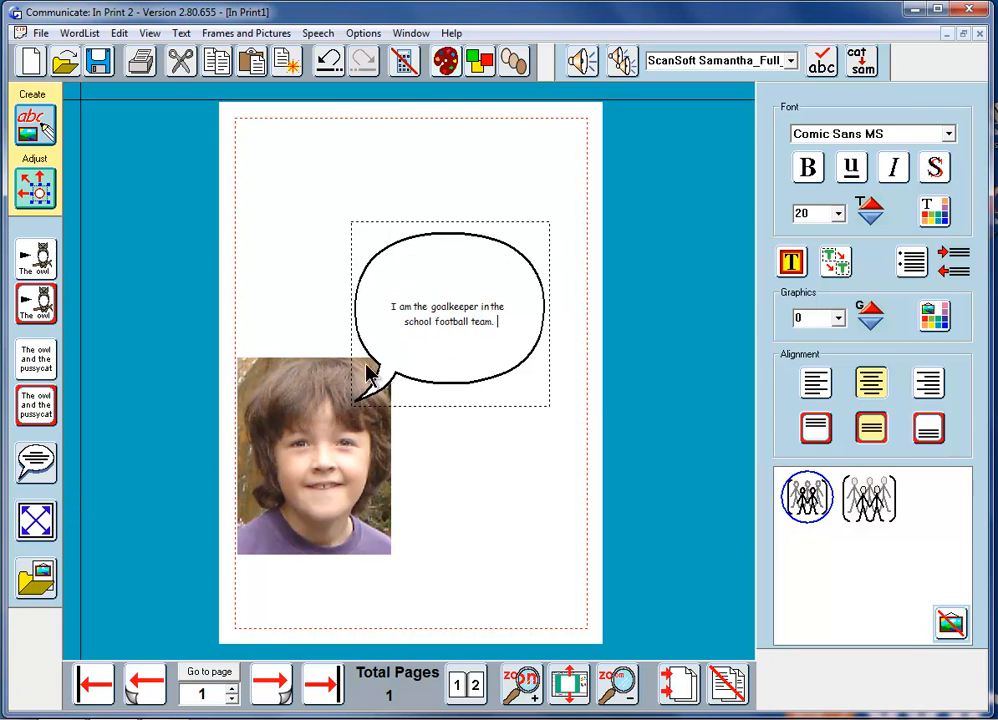
{"action": "left_click", "coordinate": [45, 525]}
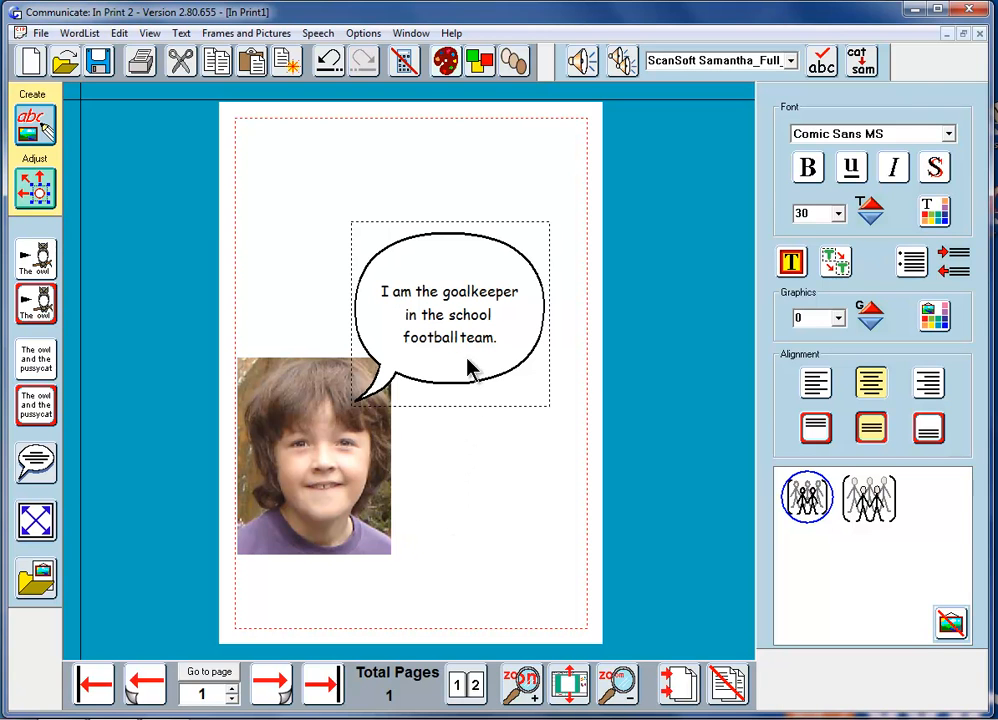
- Move the speech bubble down so its tail points at the boy's mouth in the photo
{"action": "left_click", "coordinate": [456, 320]}
{"action": "left_click_drag", "start_coordinate": [446, 298], "coordinate": [457, 379]}
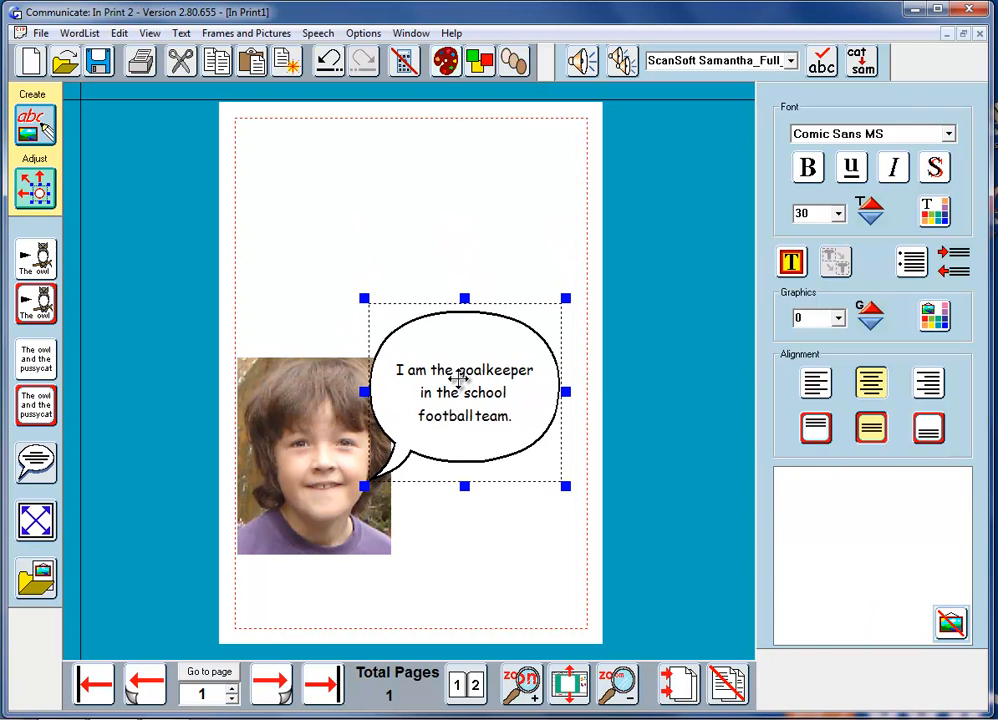
{"action": "left_click", "coordinate": [456, 277]}
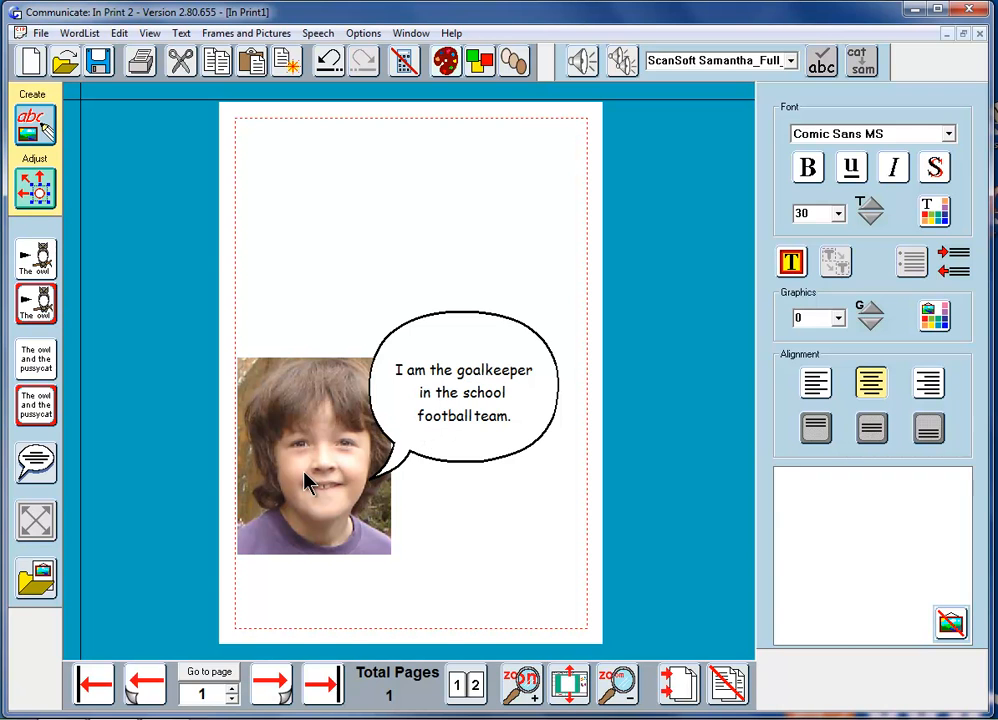
- Delete the goalkeeper speech bubble and the boy's photo from the page
{"action": "left_click", "coordinate": [464, 382]}
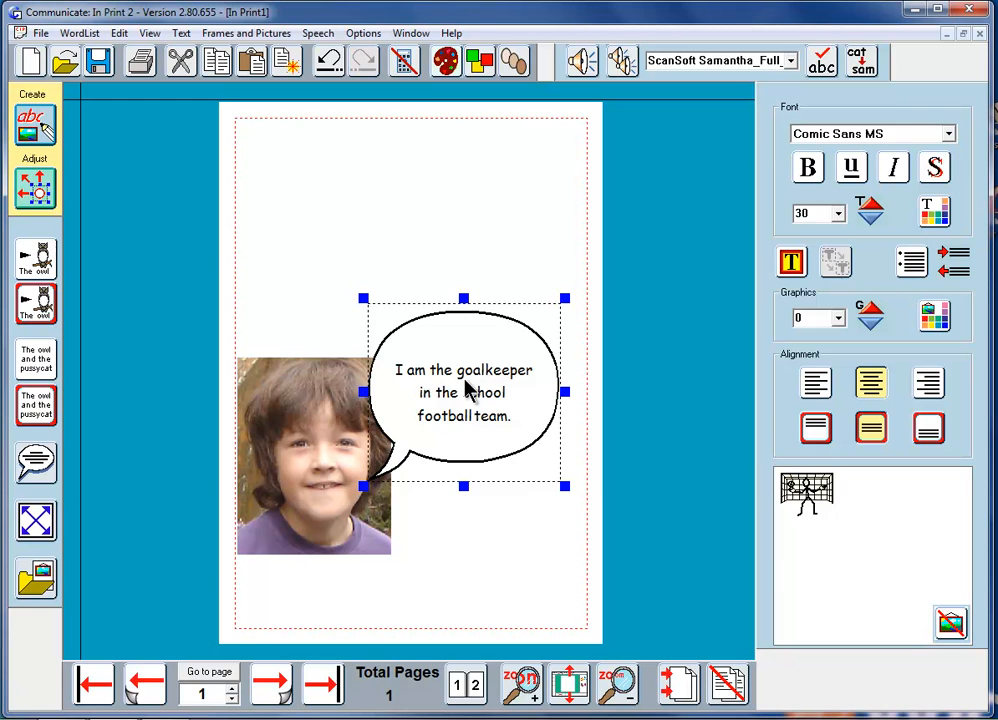
{"action": "key", "text": "Delete"}
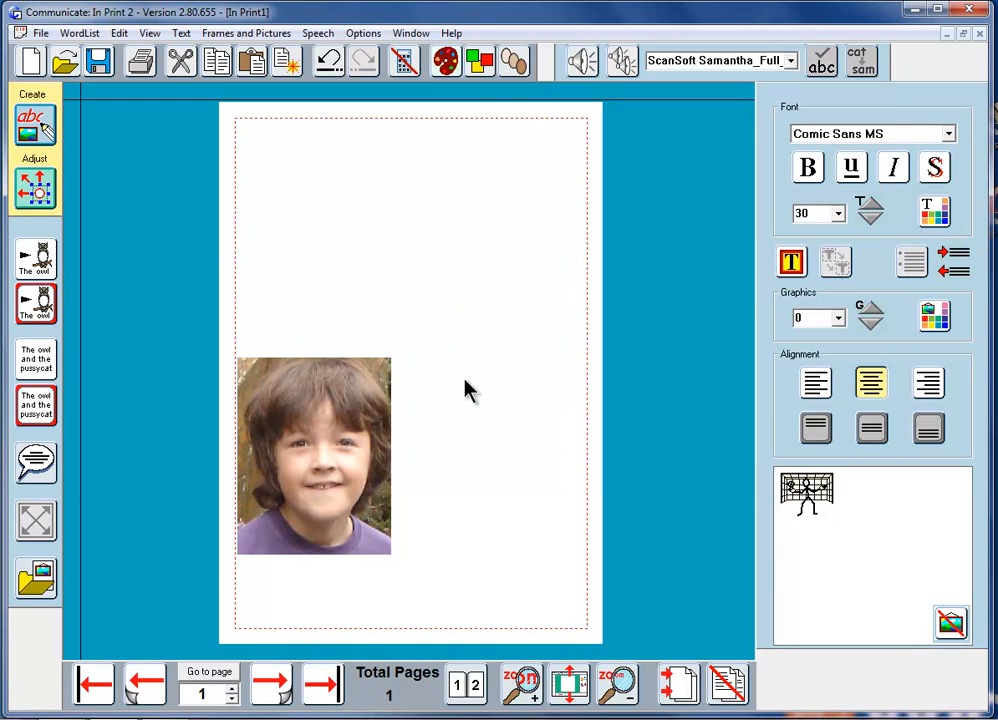
{"action": "left_click", "coordinate": [323, 450]}
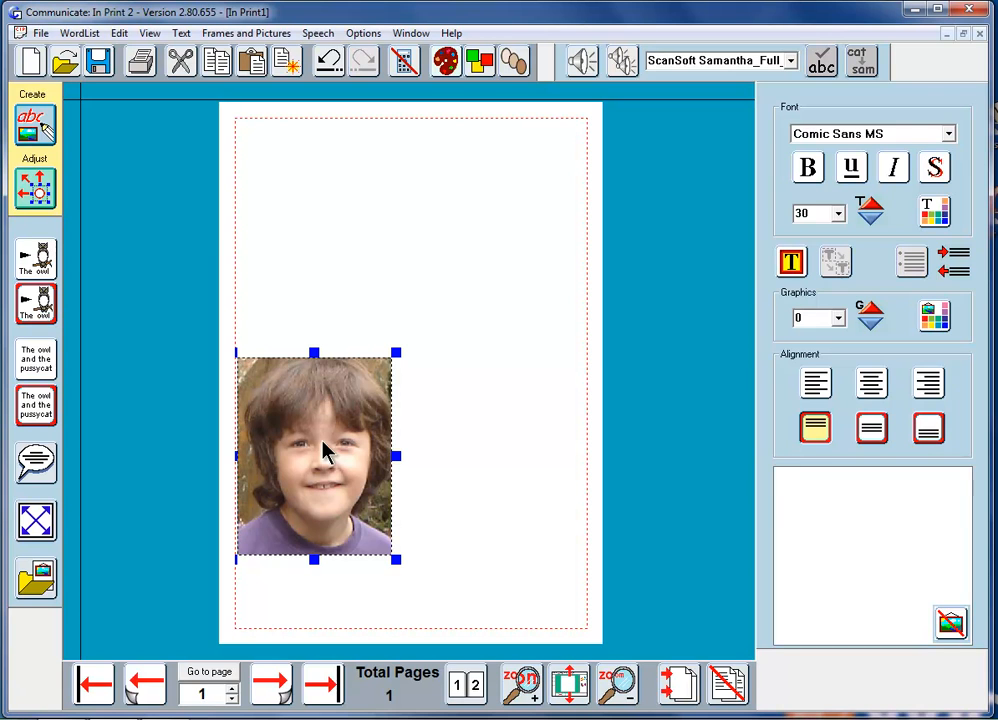
{"action": "key", "text": "Delete"}
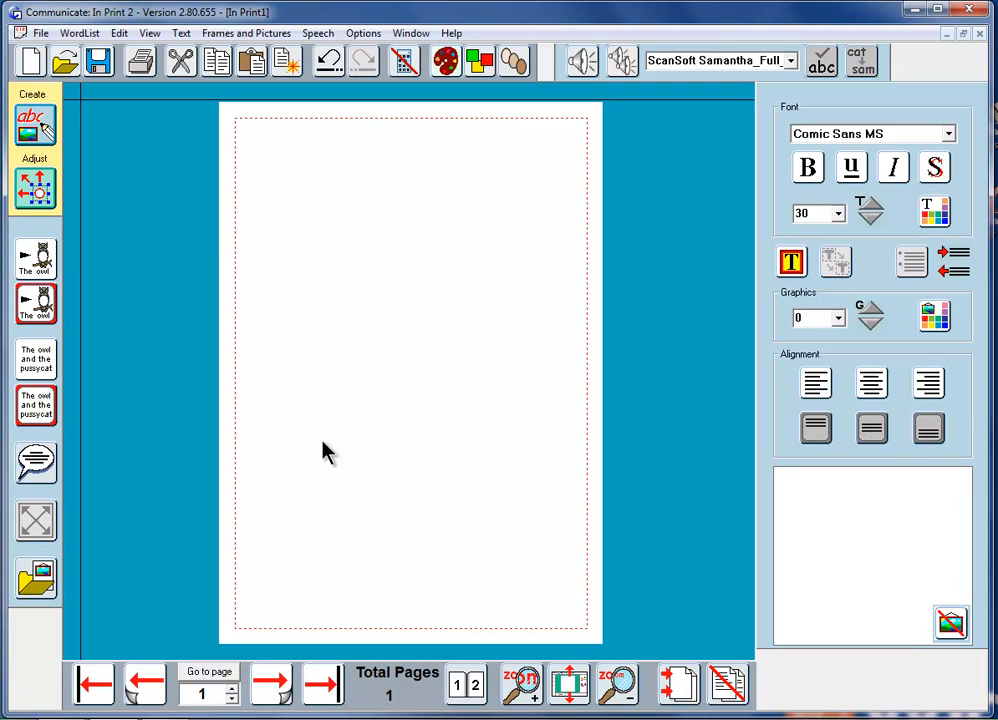
- Add an oval Speak bubble with a lower-left tail and enlarge it to about half the page width, right of the page's centre
{"action": "left_click", "coordinate": [36, 462]}
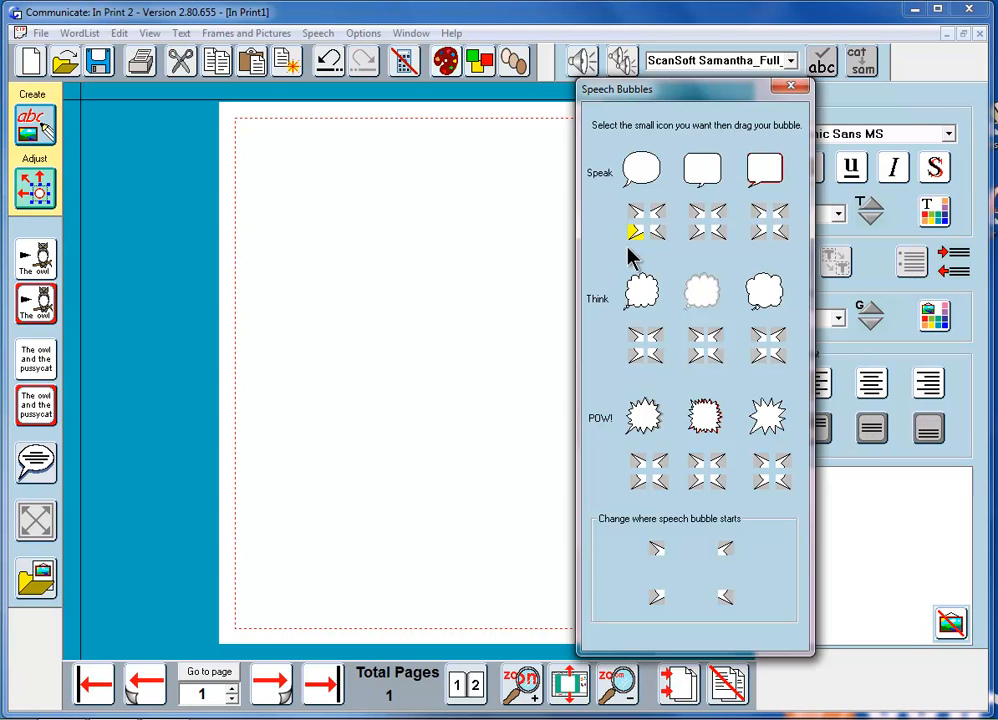
{"action": "left_click", "coordinate": [417, 286]}
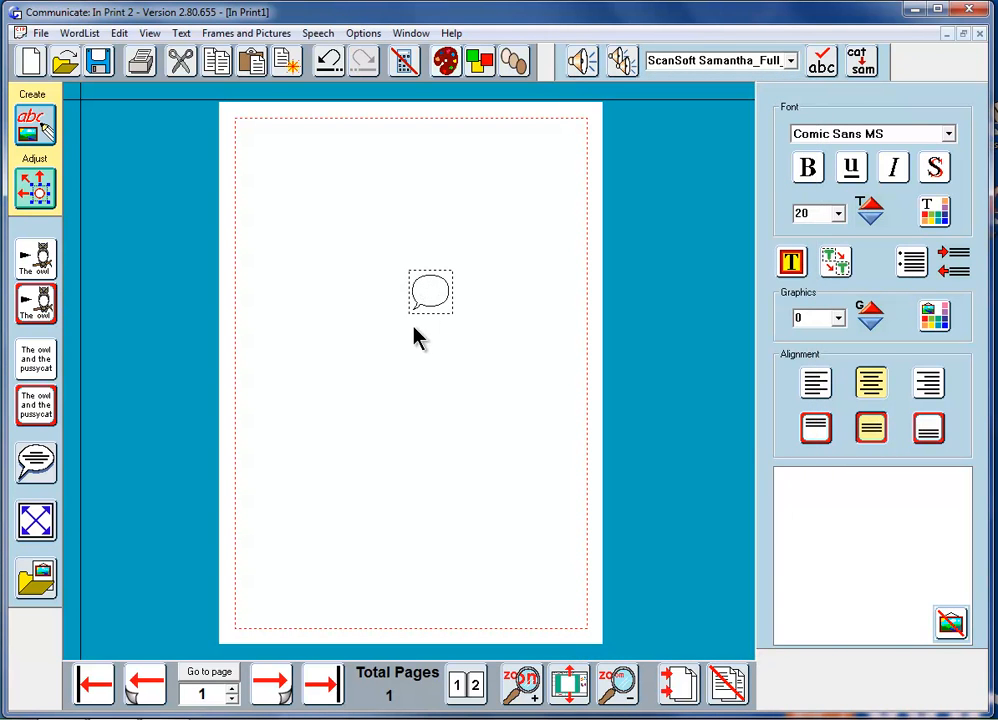
{"action": "left_click", "coordinate": [430, 296]}
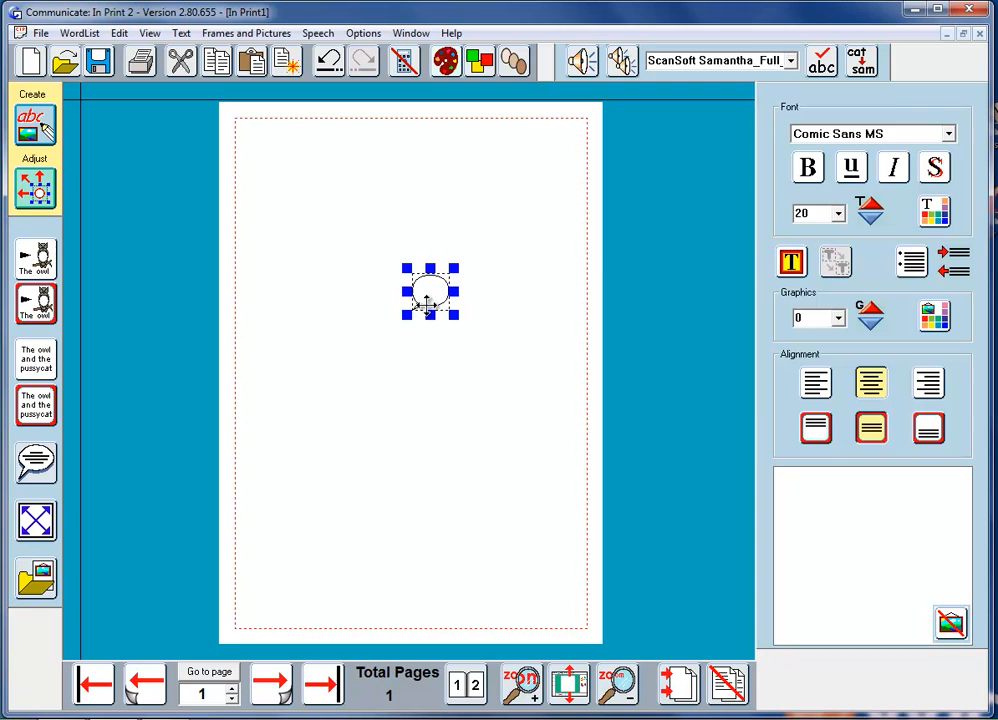
{"action": "left_click_drag", "start_coordinate": [404, 316], "coordinate": [286, 417]}
{"action": "left_click_drag", "start_coordinate": [376, 341], "coordinate": [466, 316]}
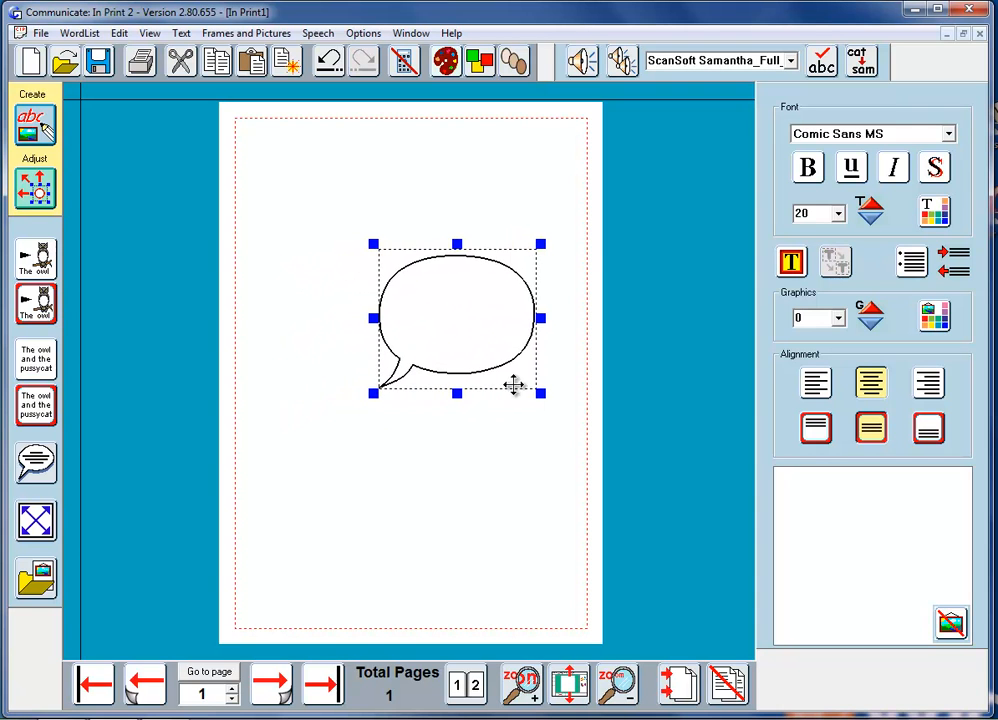
{"action": "left_click_drag", "start_coordinate": [539, 392], "coordinate": [568, 434]}
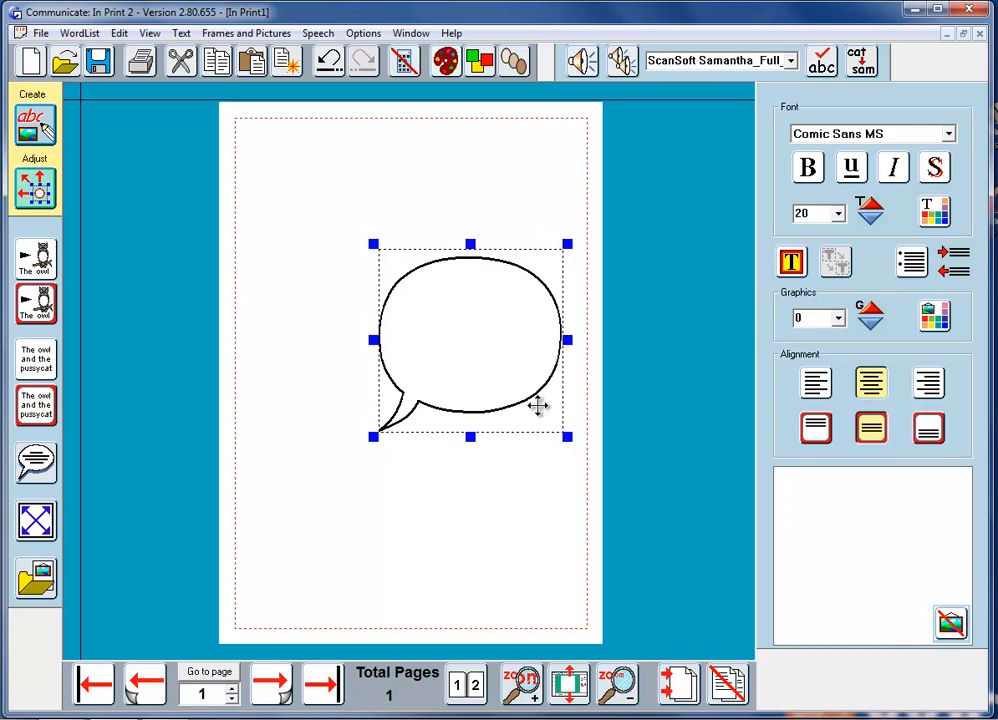
- Switch the new speech bubble from text-only to symbol-supported writing
{"action": "left_click", "coordinate": [483, 350]}
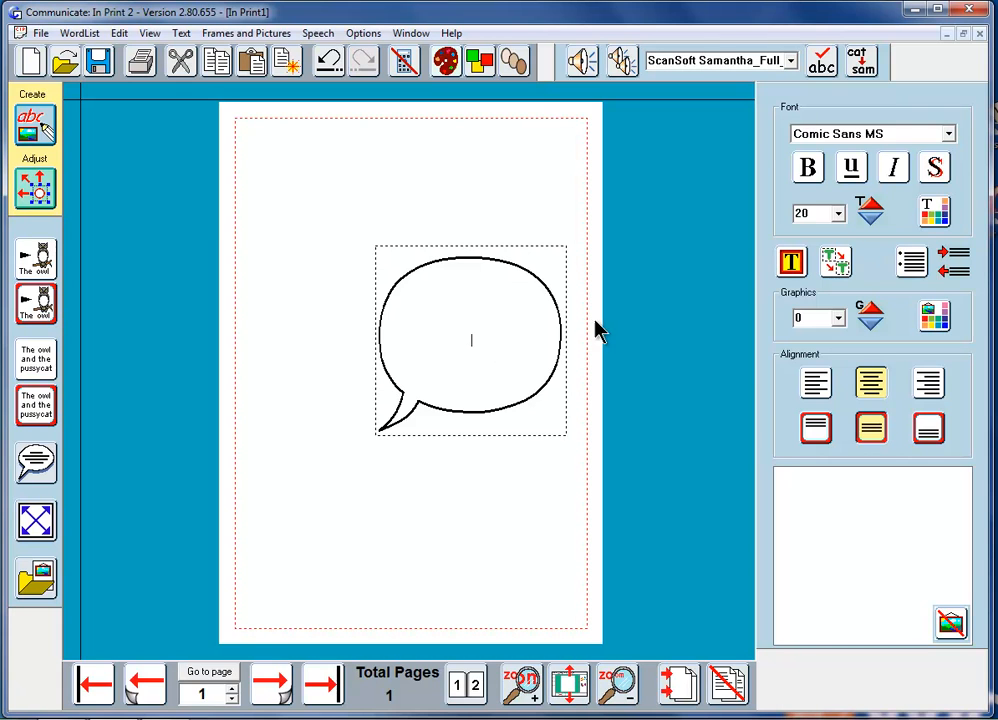
{"action": "left_click", "coordinate": [791, 262]}
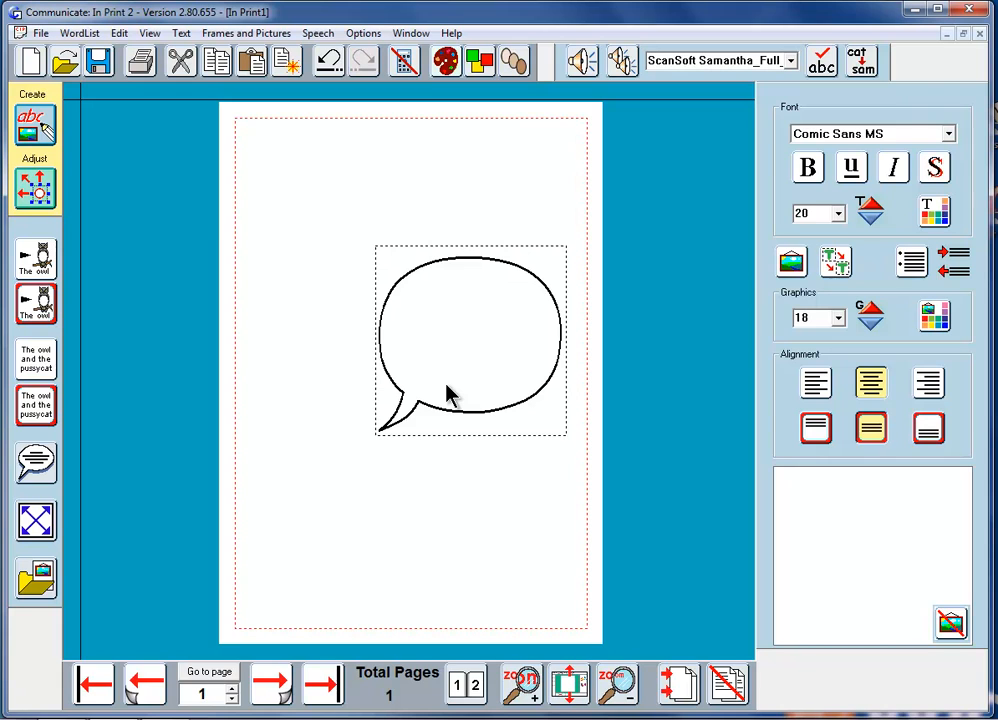
- Write "I am the goalkeeper in the school football team" with symbols in the speech bubble
{"action": "type", "text": "I "}
{"action": "type", "text": "am the "}
{"action": "type", "text": "goo"}
{"action": "type", "text": "l"}
{"action": "type", "text": "kee"}
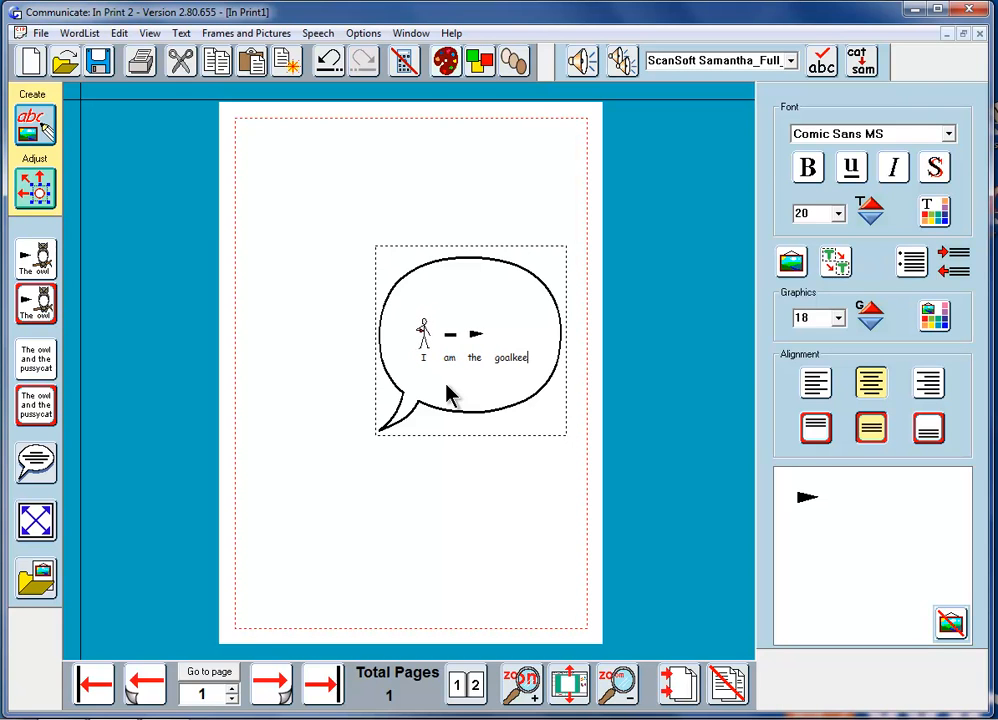
{"action": "type", "text": "per in"}
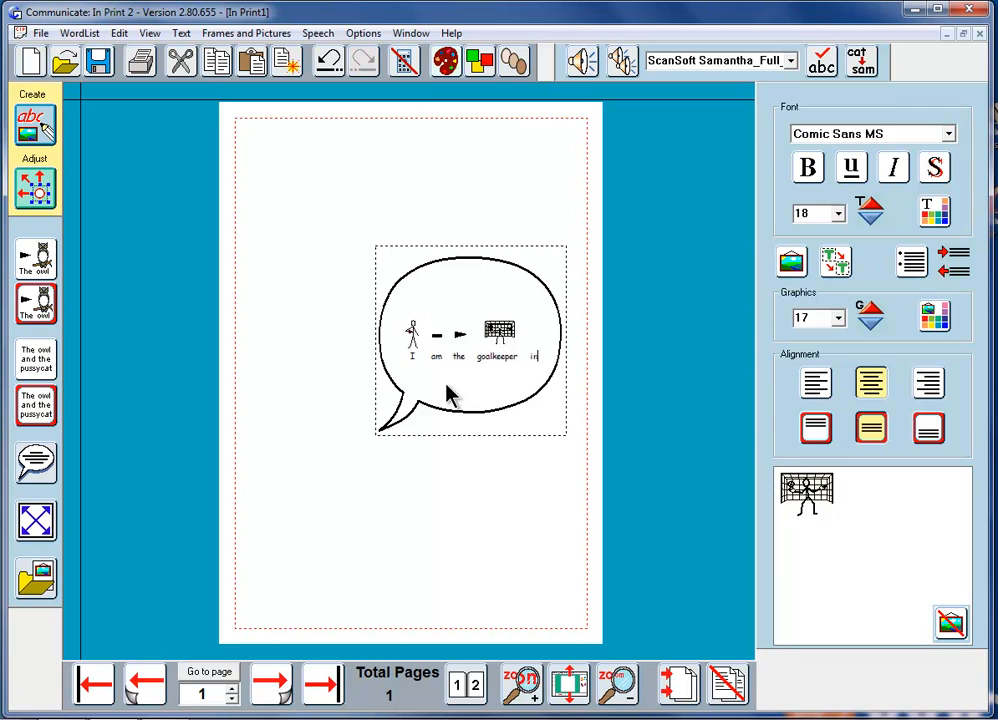
{"action": "type", "text": " the sc"}
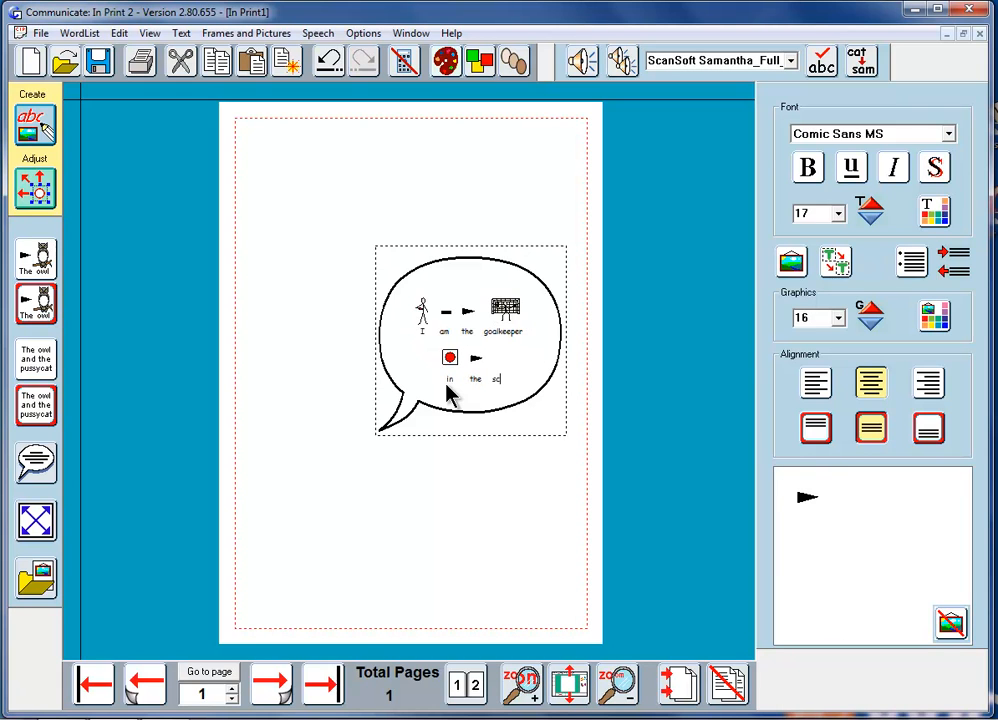
{"action": "type", "text": "hool"}
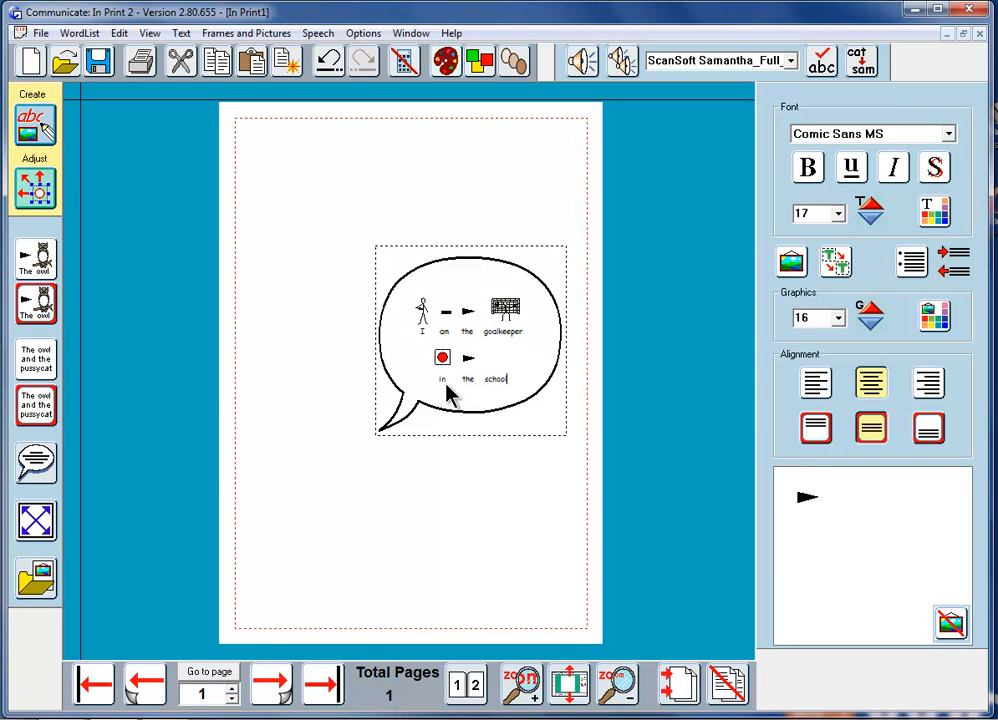
{"action": "type", "text": " fo"}
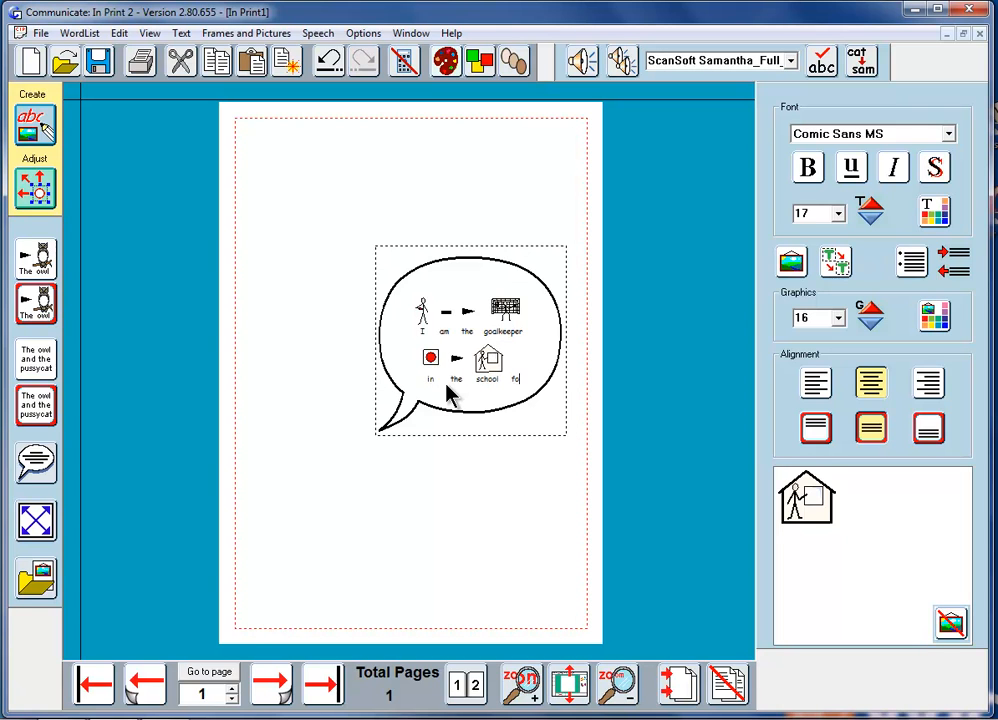
{"action": "type", "text": "otball team"}
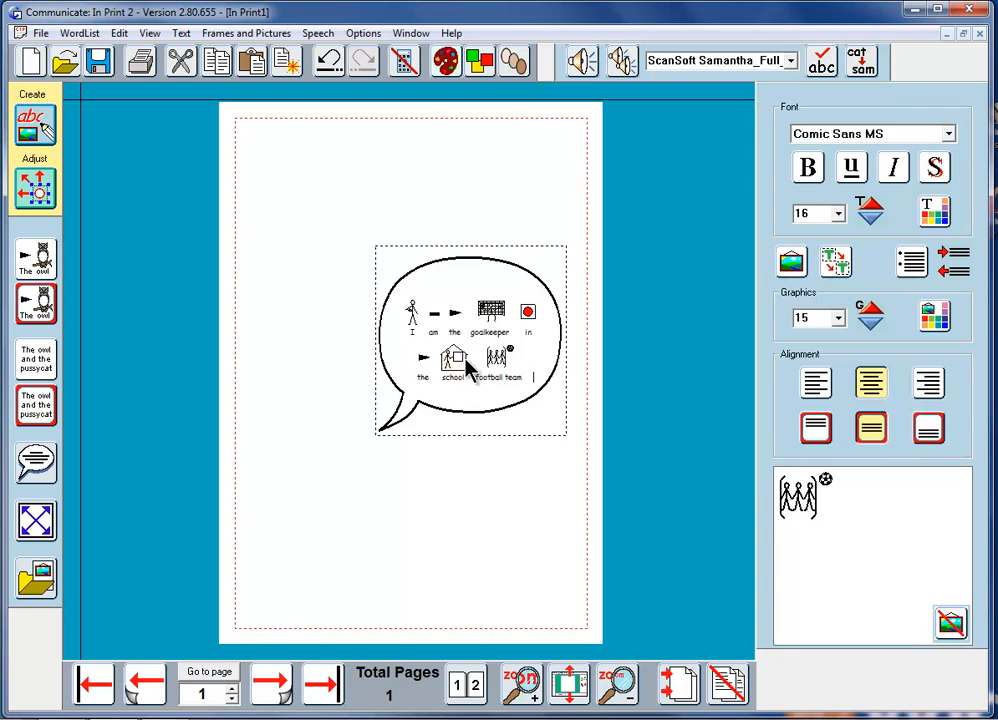
- Enlarge the speech bubble to about two thirds of the page width and fit its symbols and text to the larger frame
{"action": "left_click", "coordinate": [466, 323]}
{"action": "left_click_drag", "start_coordinate": [373, 245], "coordinate": [324, 186]}
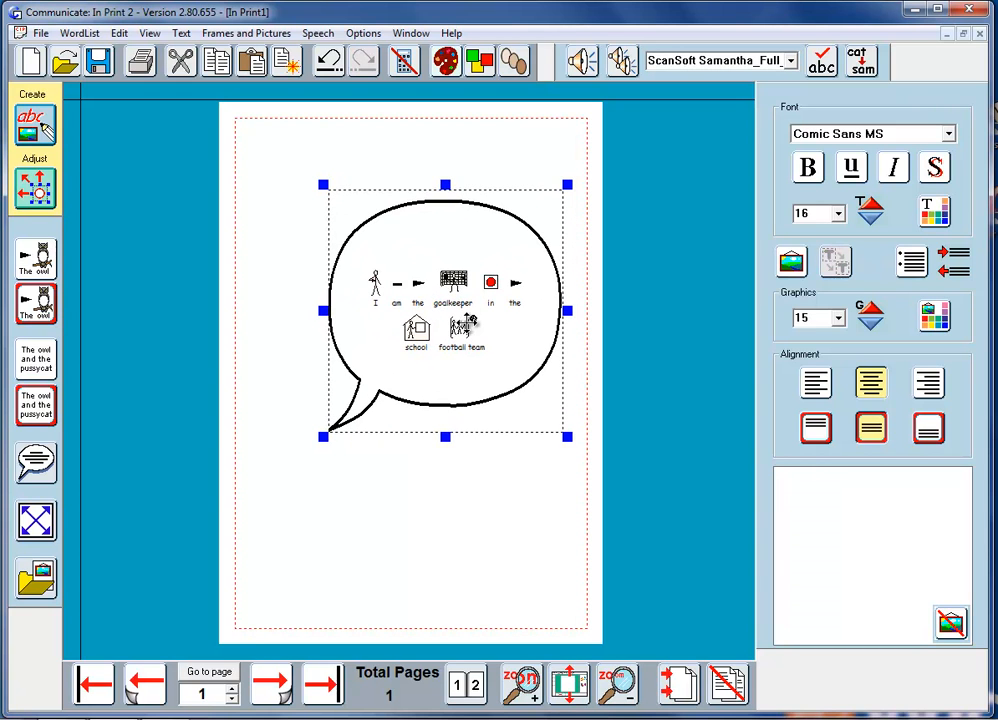
{"action": "left_click_drag", "start_coordinate": [567, 311], "coordinate": [582, 311]}
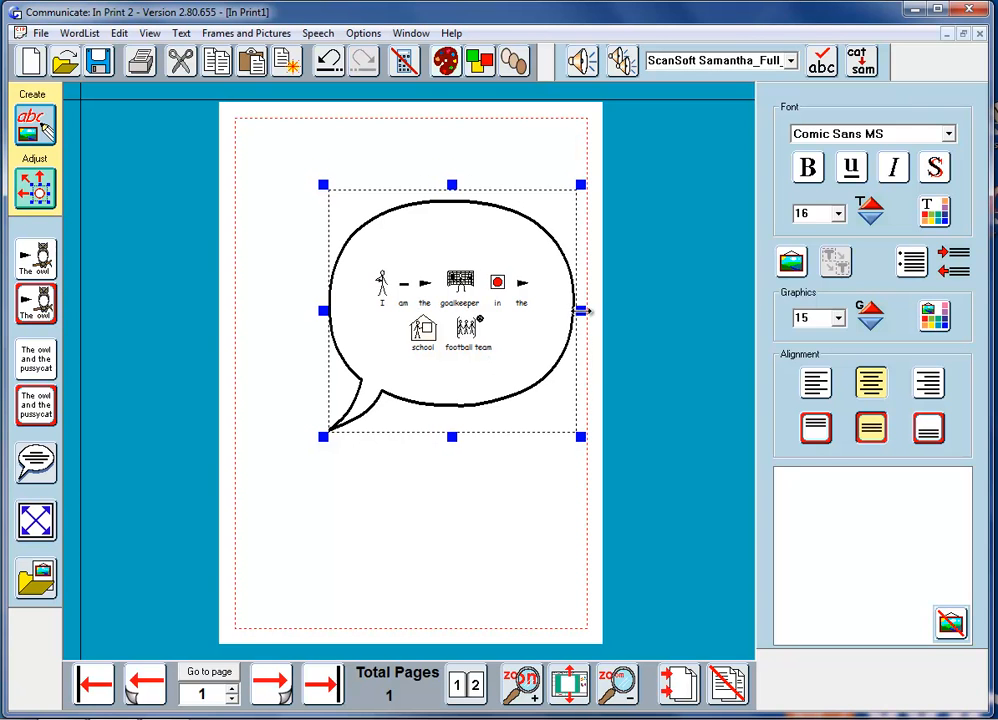
{"action": "left_click", "coordinate": [38, 525]}
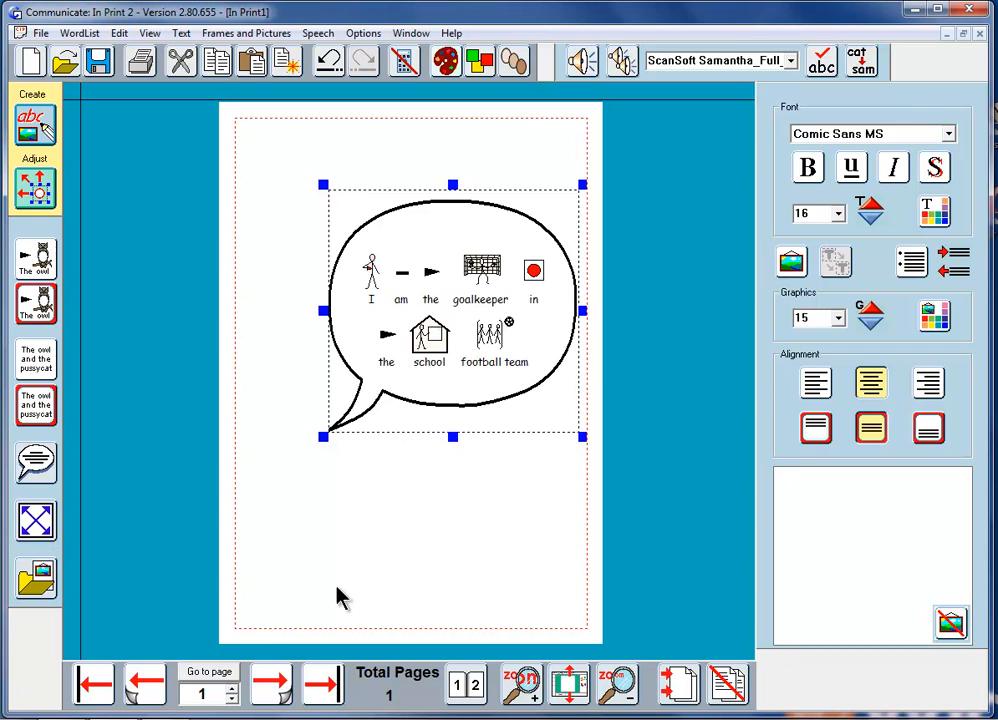
{"action": "left_click", "coordinate": [484, 521]}
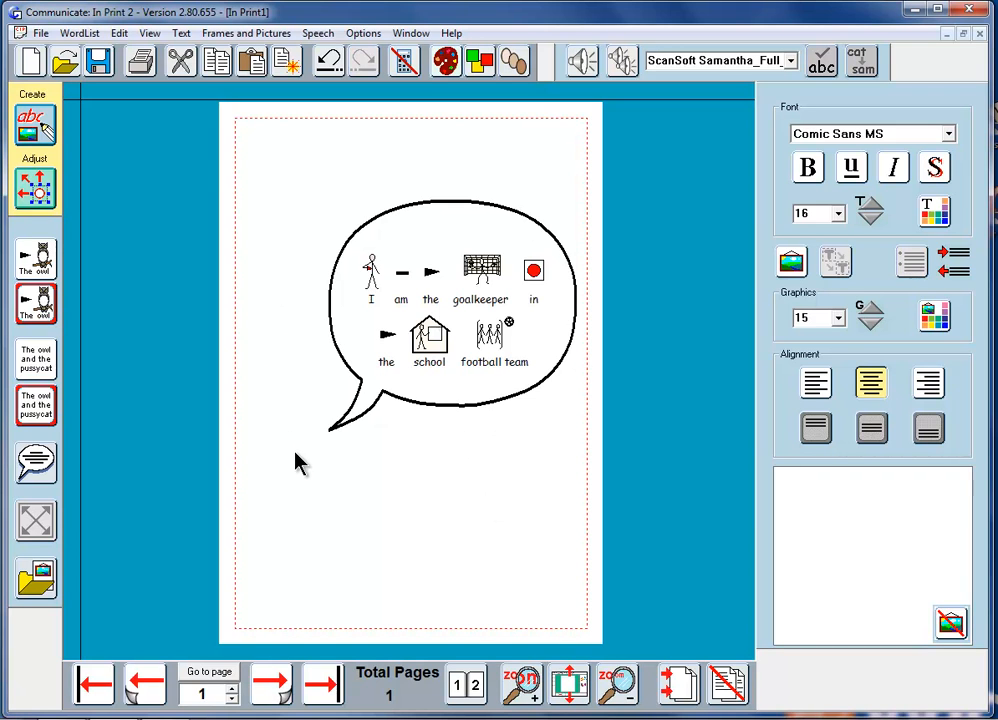
- Insert the photo of the boy in the purple top just below the speech bubble's tail
{"action": "left_click", "coordinate": [33, 579]}
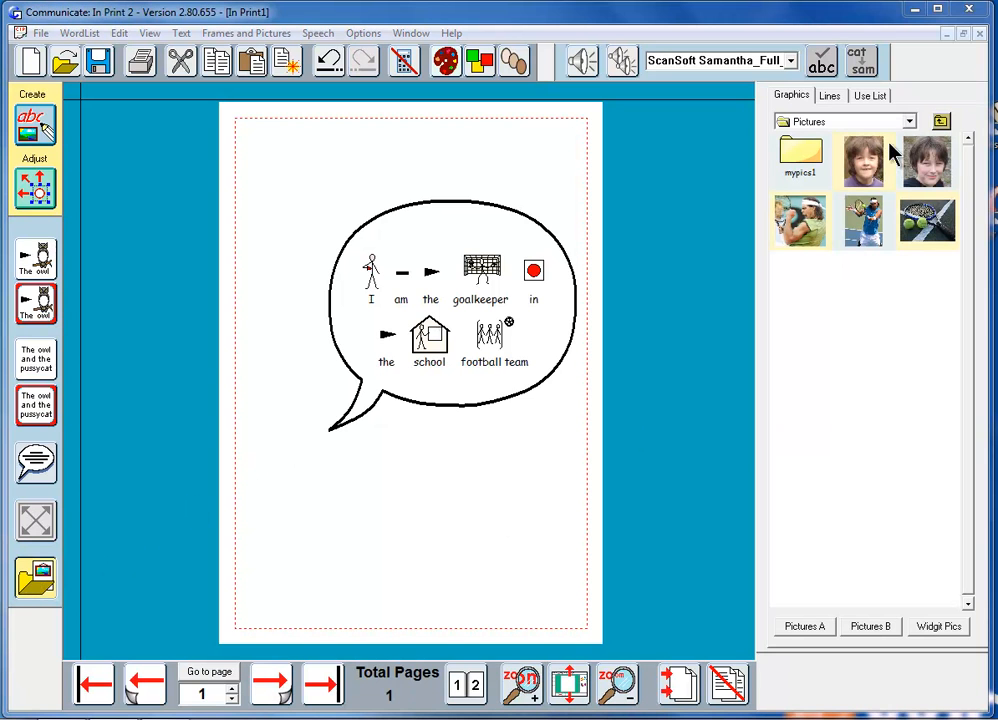
{"action": "left_click", "coordinate": [866, 168]}
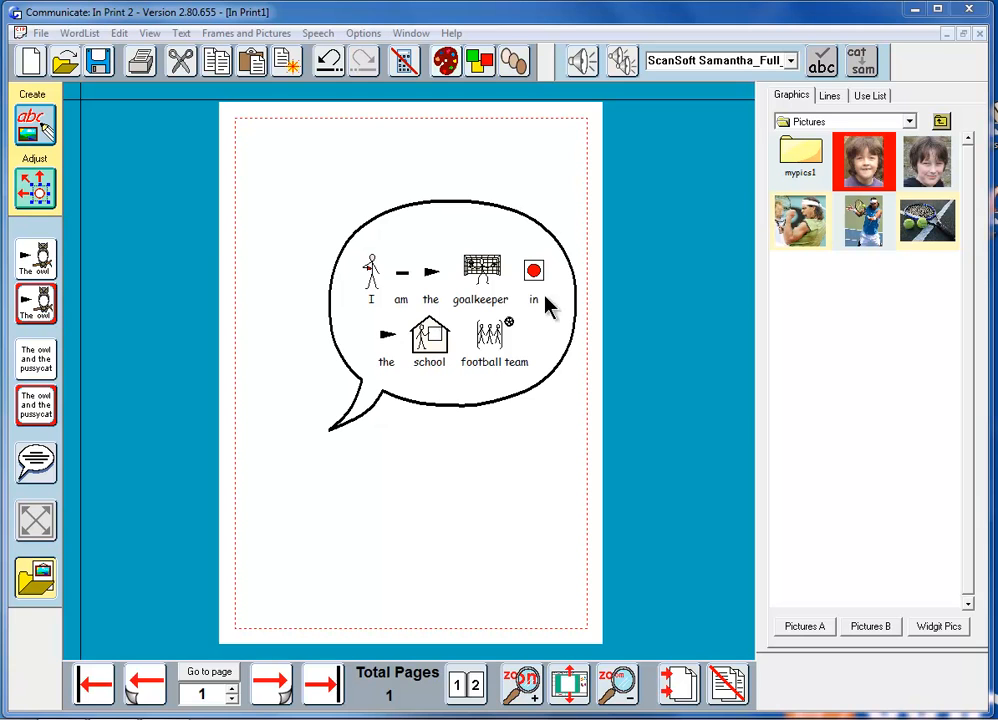
{"action": "left_click", "coordinate": [294, 452]}
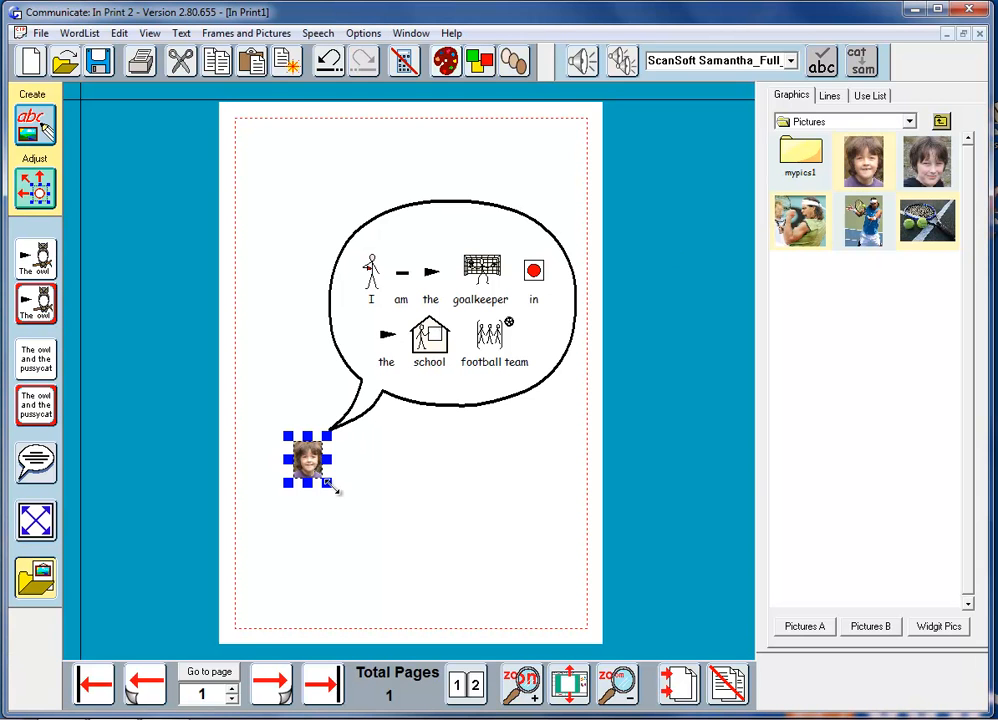
- Enlarge the boy's photo to a little under half the page width and place it at the left margin, overlapping the bubble's tail
{"action": "left_click_drag", "start_coordinate": [333, 486], "coordinate": [441, 613]}
{"action": "left_click_drag", "start_coordinate": [390, 552], "coordinate": [352, 453]}
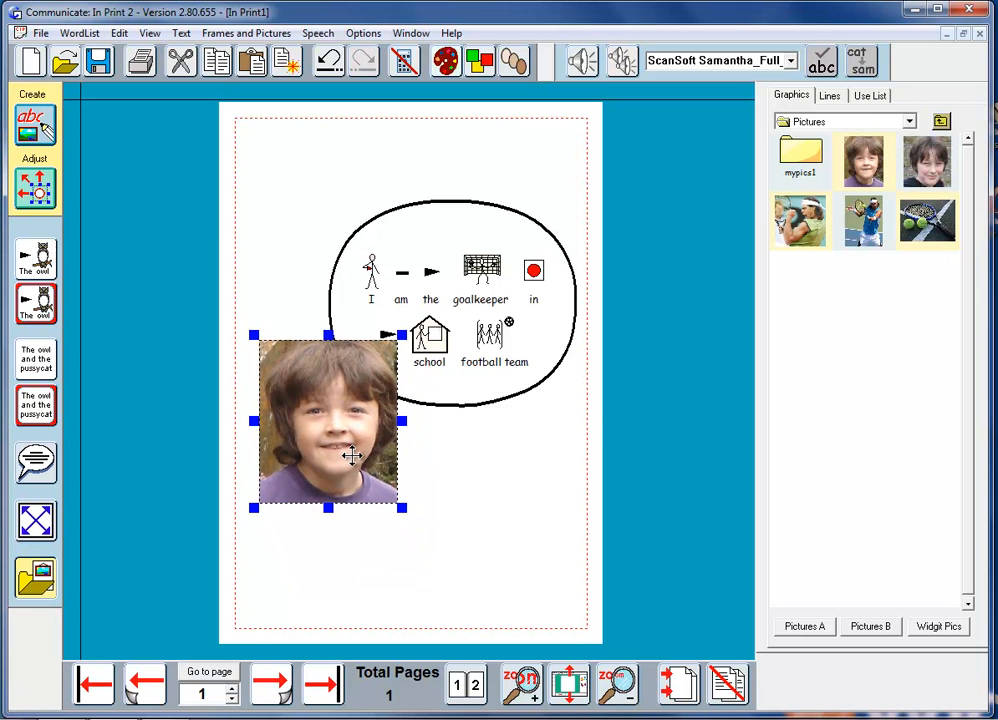
{"action": "left_click_drag", "start_coordinate": [402, 509], "coordinate": [374, 478]}
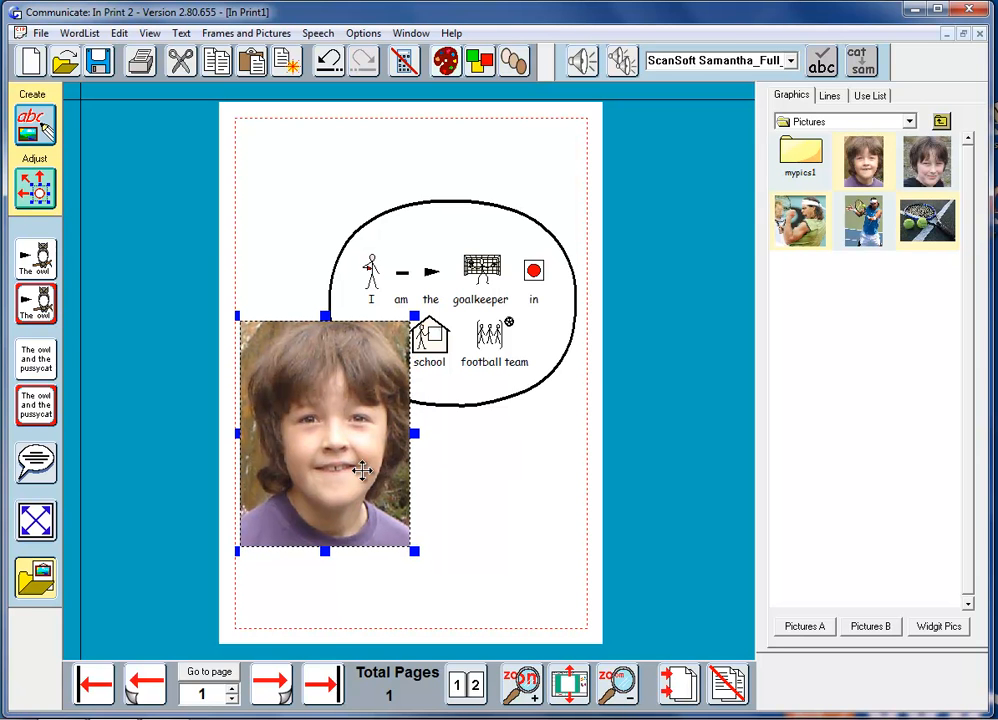
{"action": "double_click", "coordinate": [359, 469]}
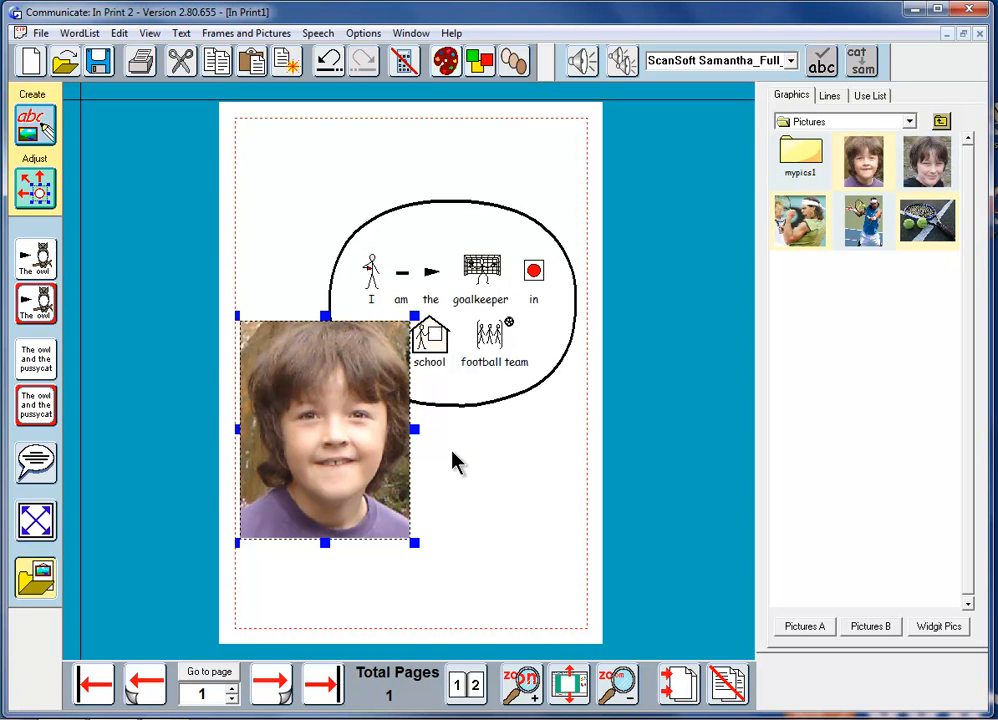
- Switch the page from Create mode to Adjust mode
{"action": "left_click", "coordinate": [36, 196]}
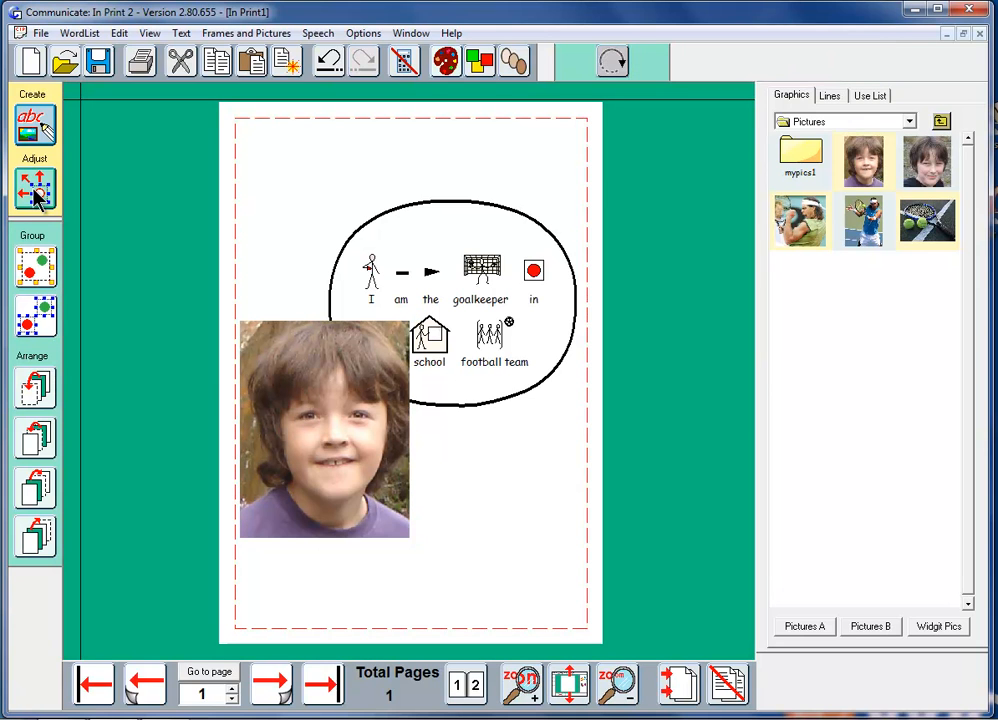